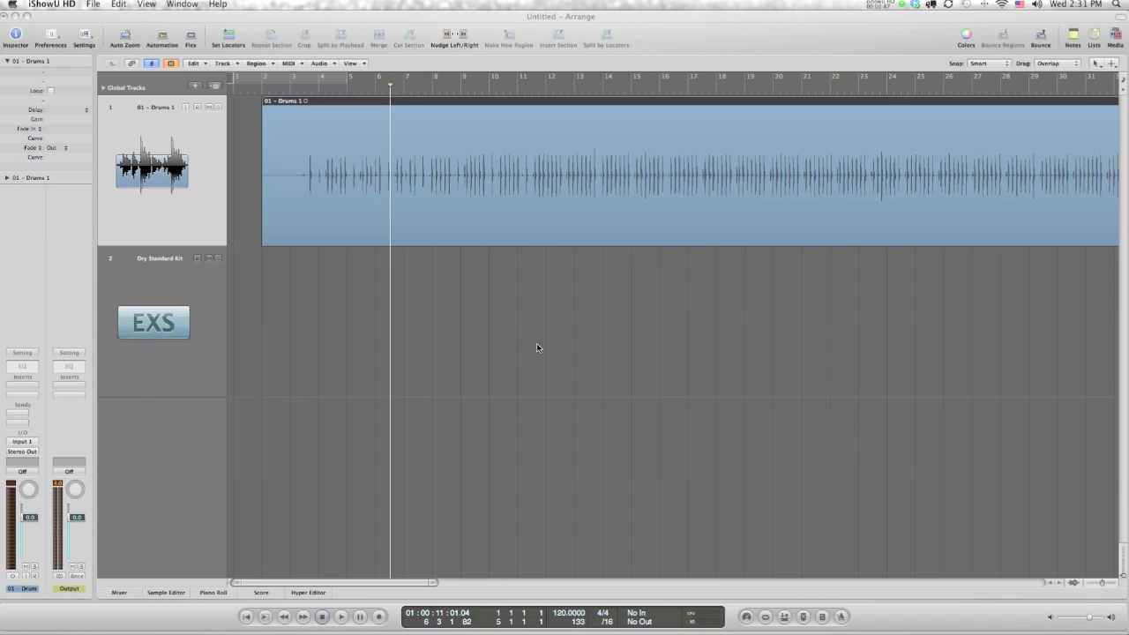
- Audition from bar 3, zoom in on the drum region's start, and set Snap to Samples
left_click(521, 330)
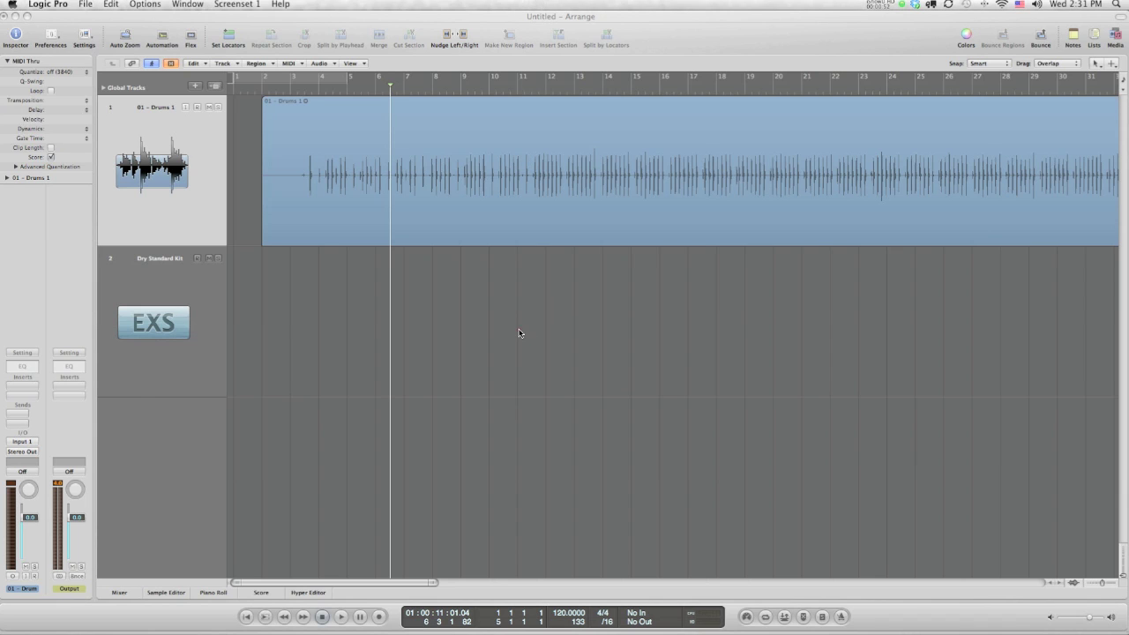
left_click(519, 328)
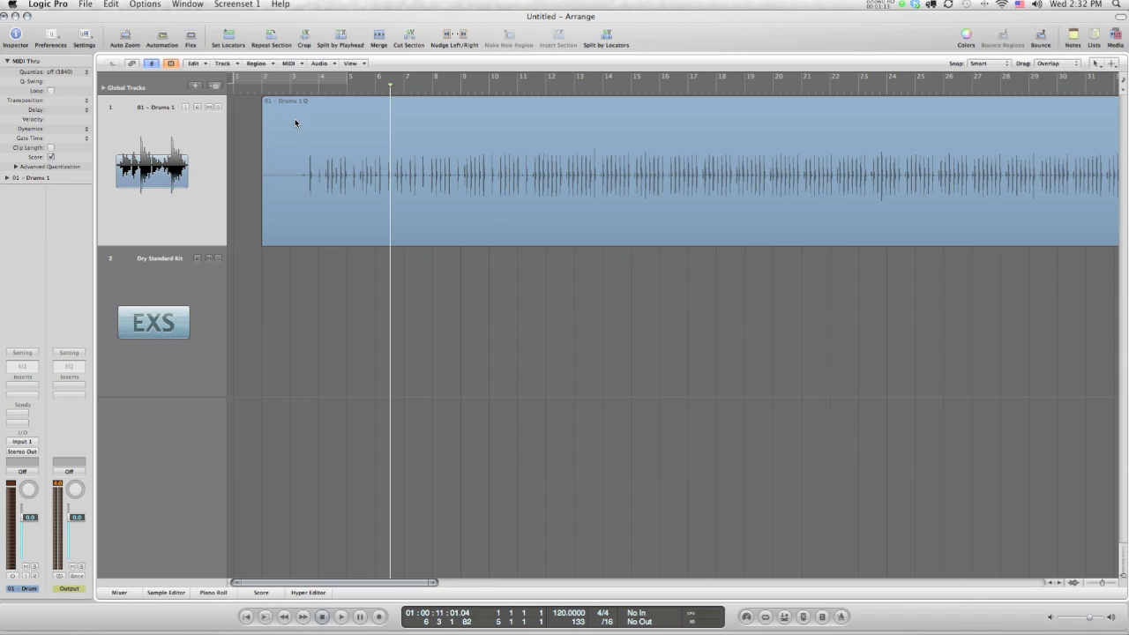
double_click(298, 89)
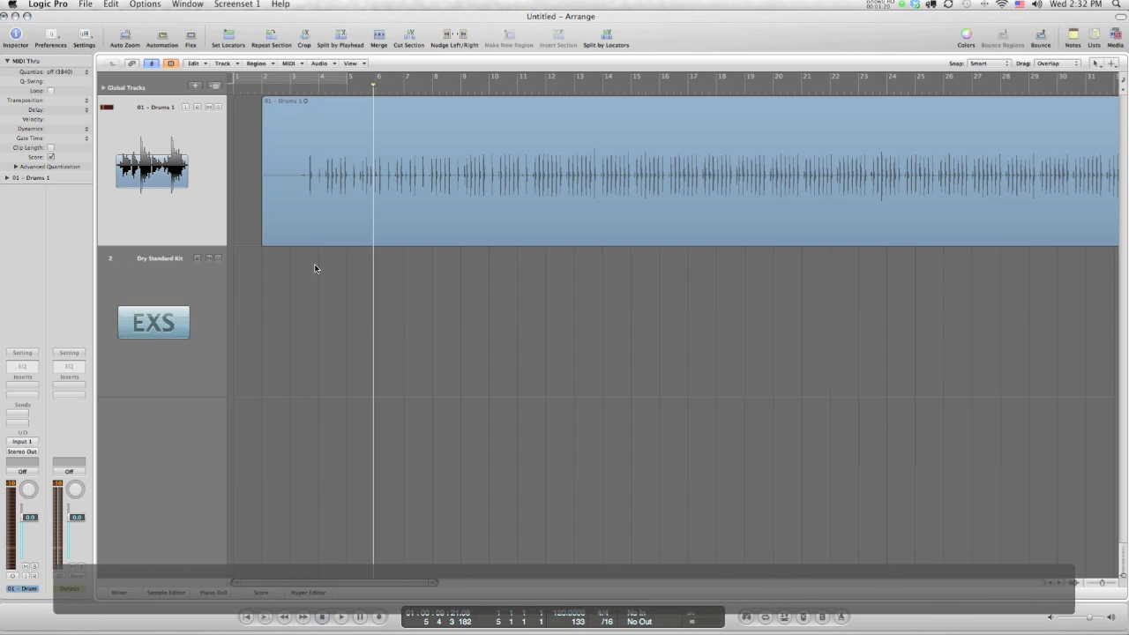
left_click_drag(403, 272, 337, 238)
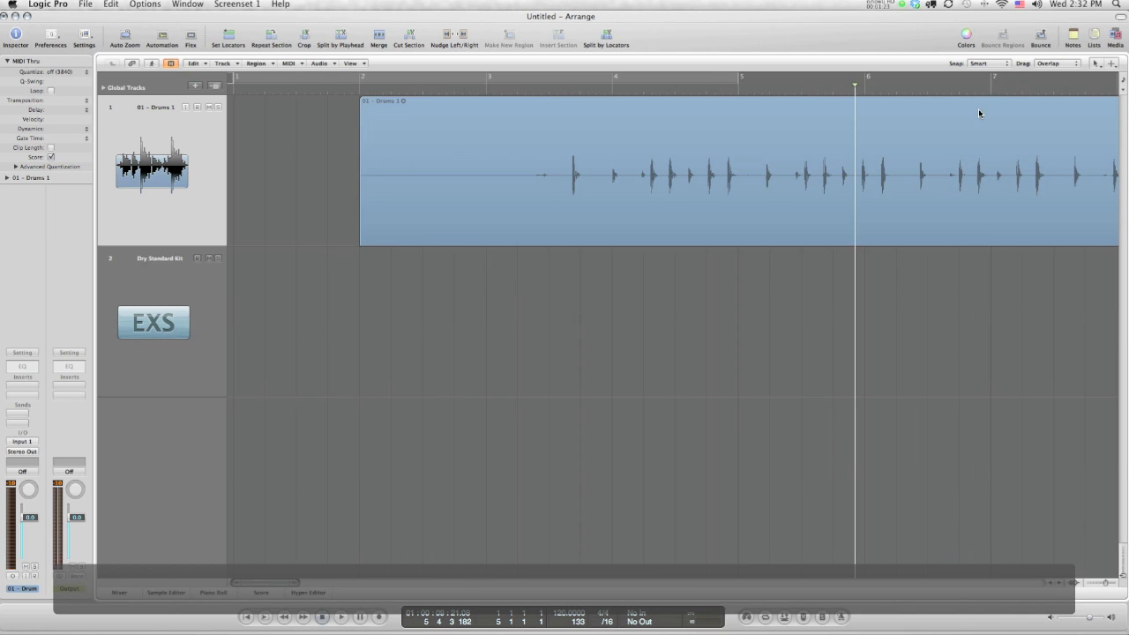
left_click(986, 64)
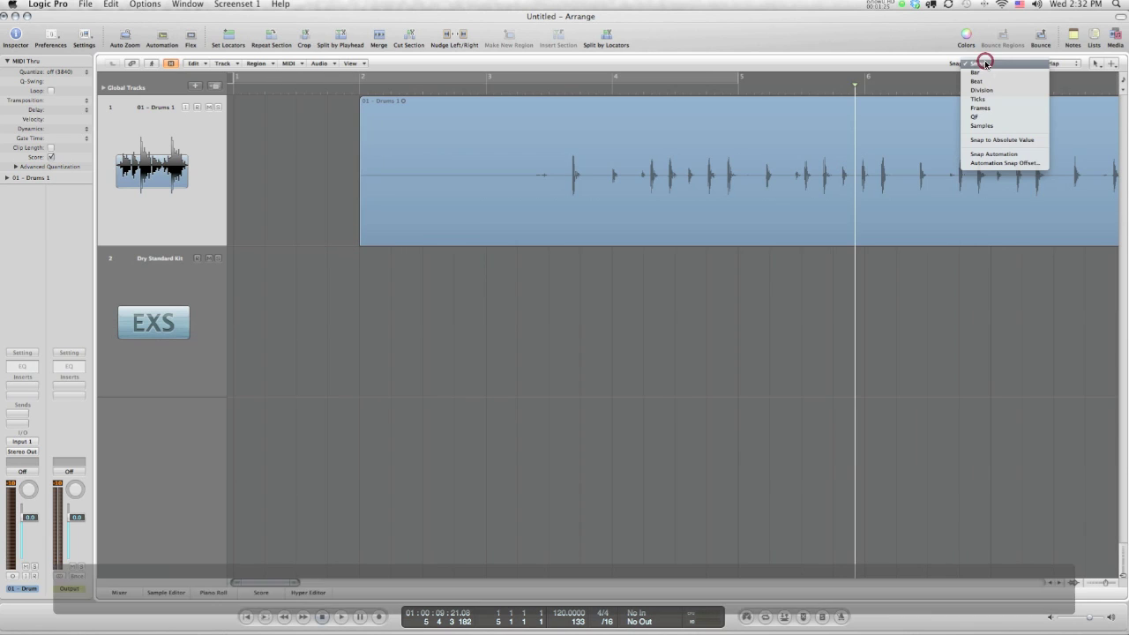
left_click(985, 126)
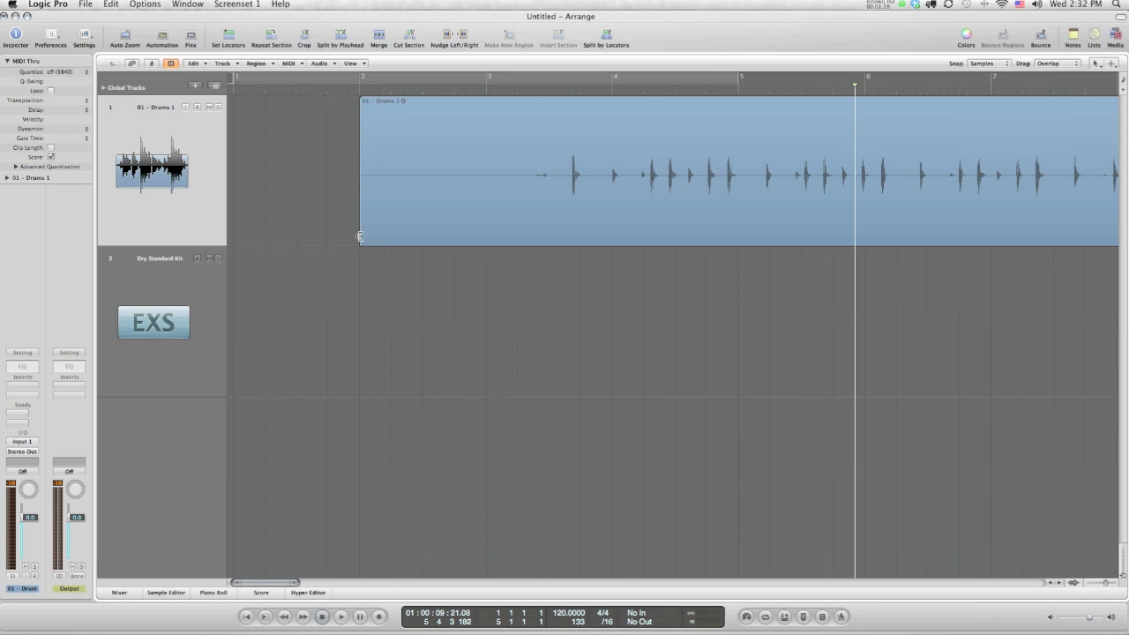
- Trim the drum region's silent lead-in so it begins on the first transient
left_click_drag(362, 233, 574, 230)
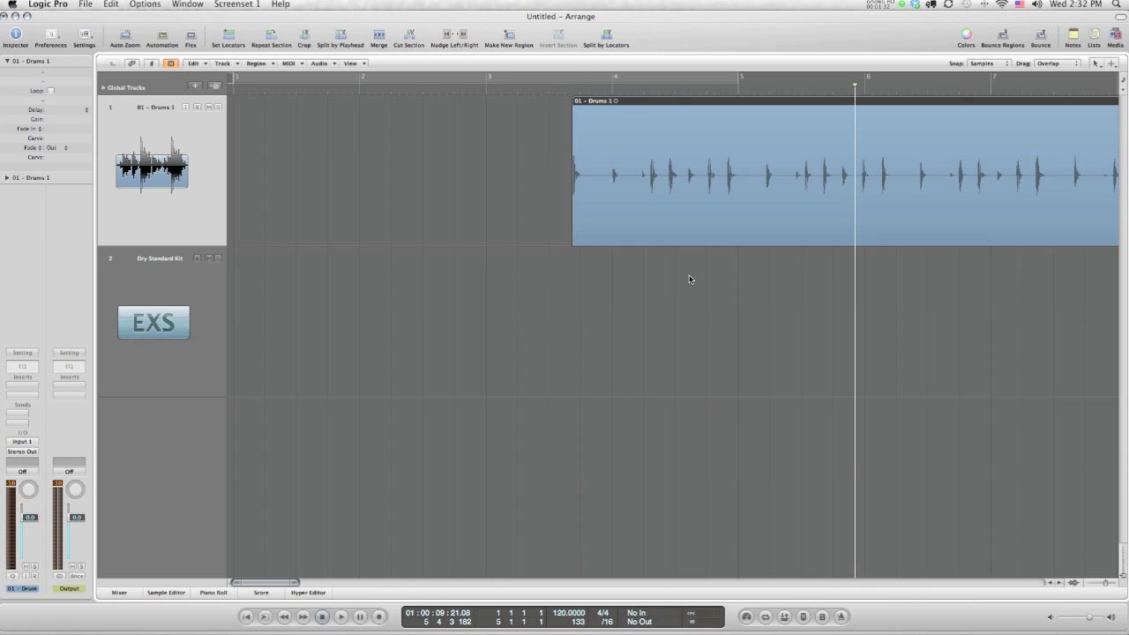
left_click_drag(689, 277, 471, 138)
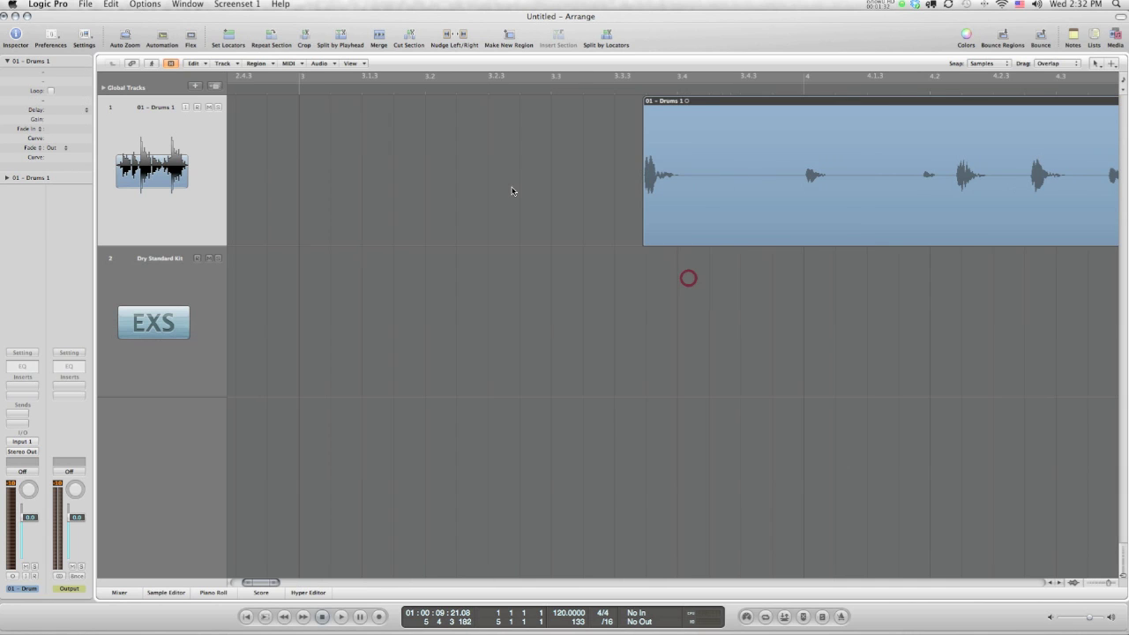
left_click(663, 259)
left_click(661, 257)
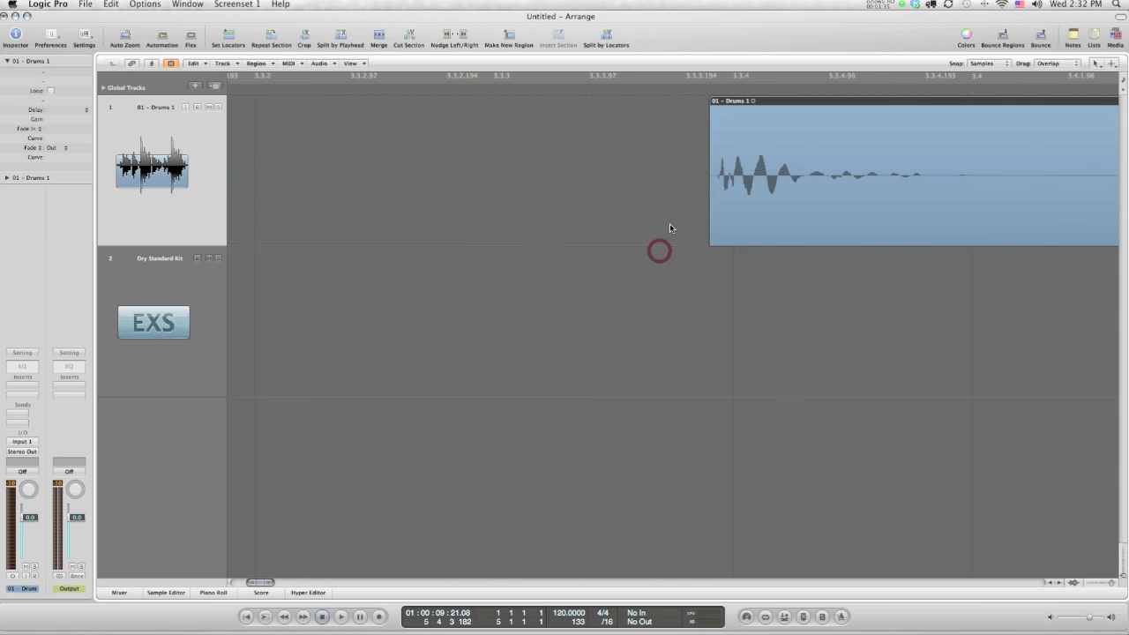
left_click_drag(711, 241, 713, 241)
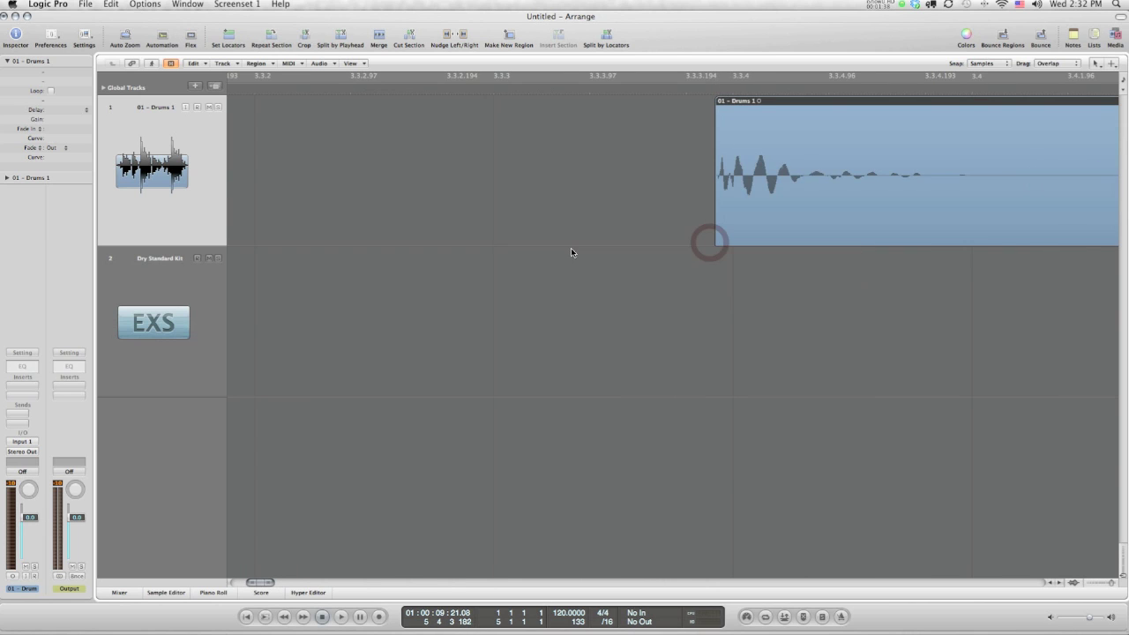
left_click(570, 249)
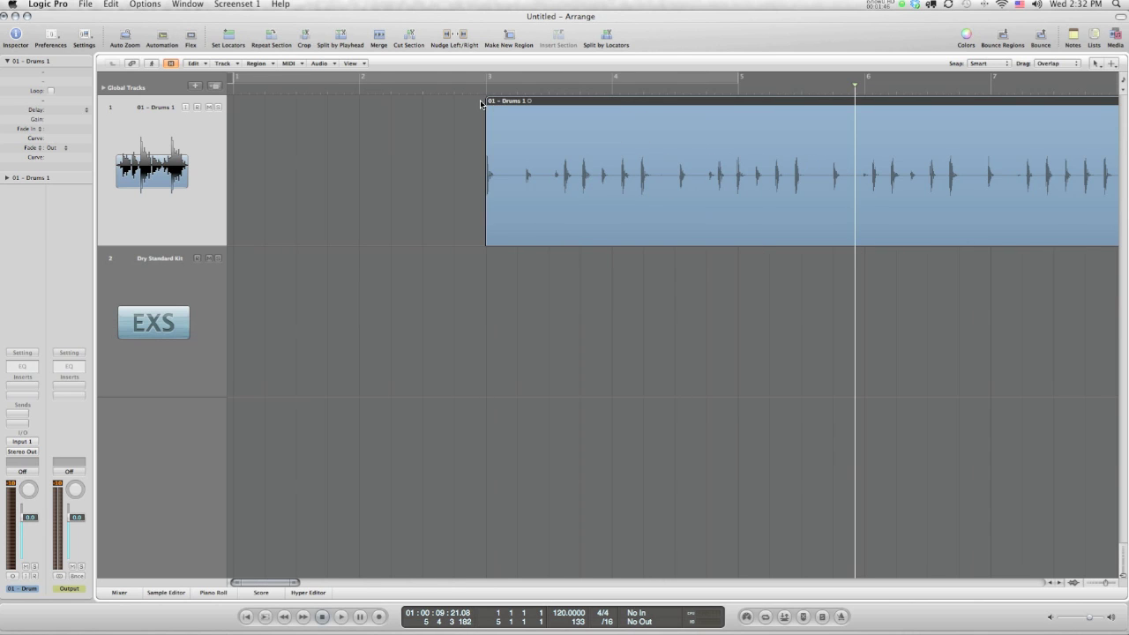
- Move the trimmed drum region to start exactly at bar 3
left_click_drag(467, 213, 400, 138)
left_click(824, 305)
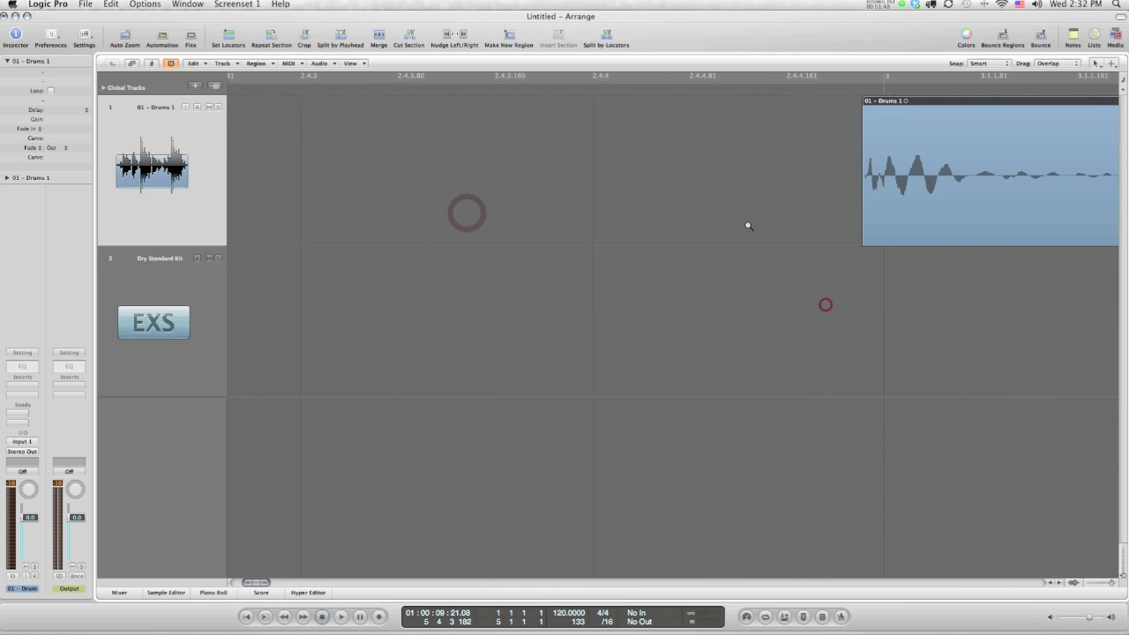
left_click_drag(893, 102, 898, 102)
left_click(749, 177)
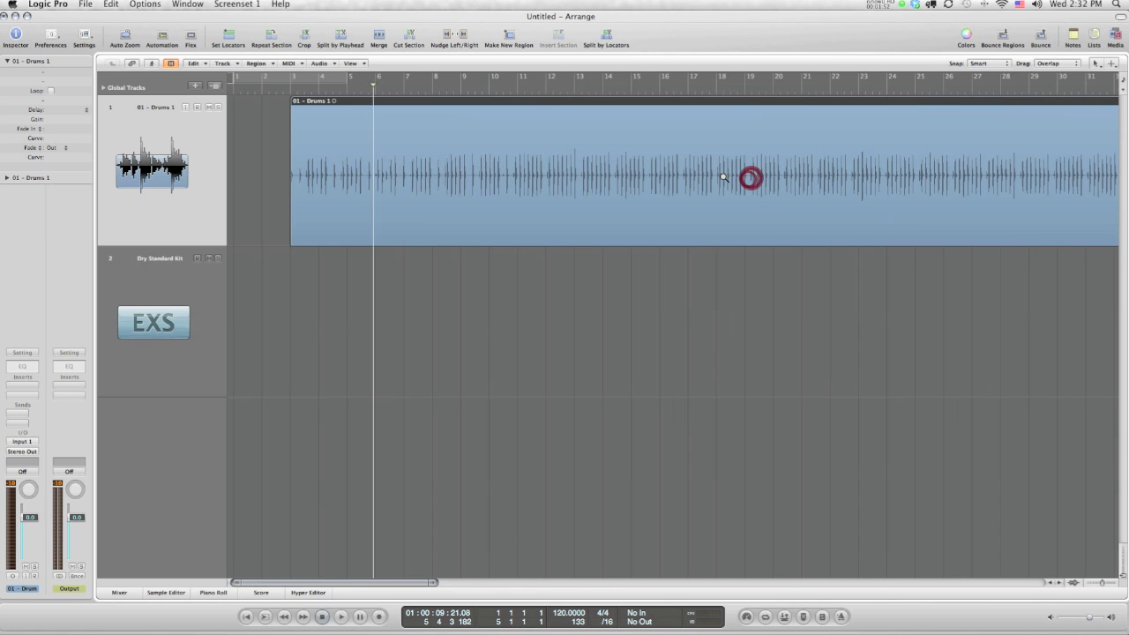
- With Snap set to Samples, drag a cycle range starting at bar 3 and audition it
left_click(284, 92)
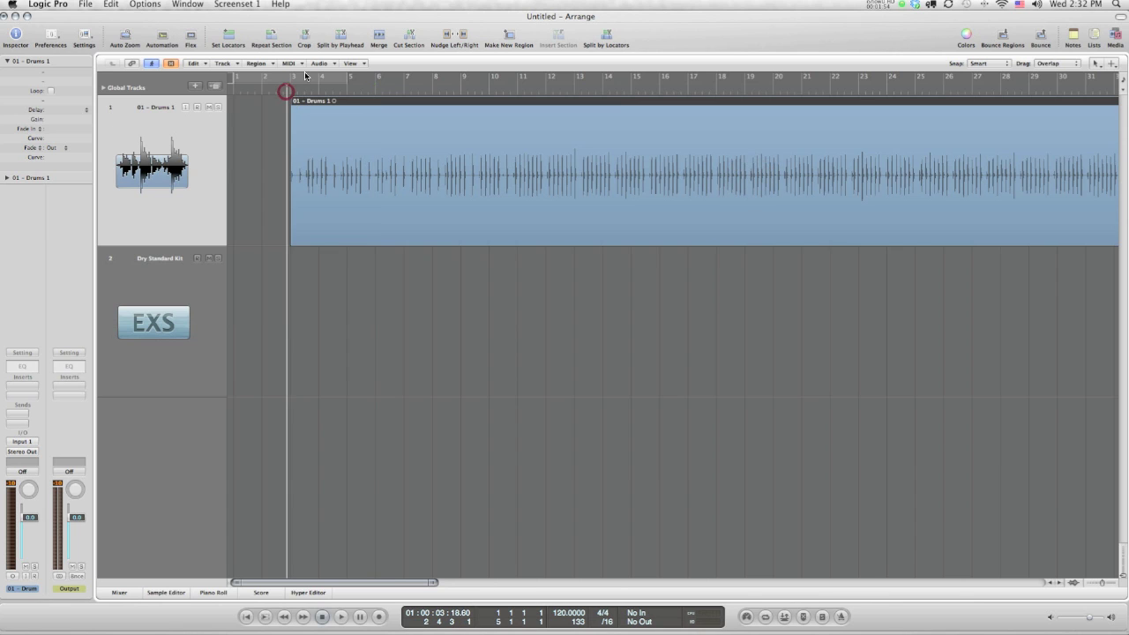
left_click(979, 64)
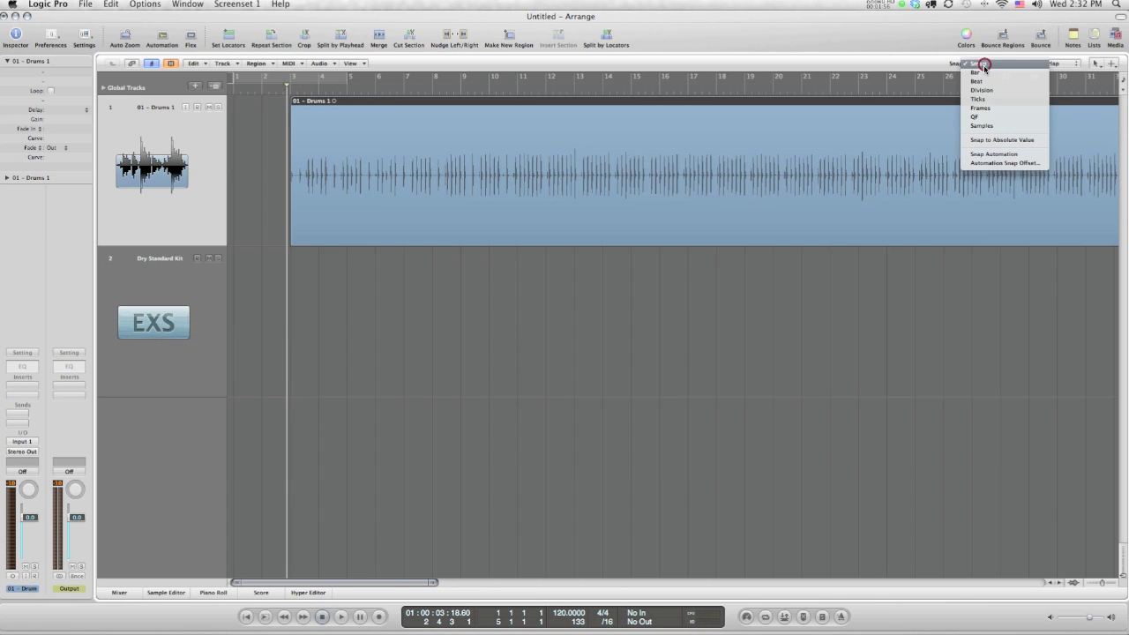
left_click(989, 126)
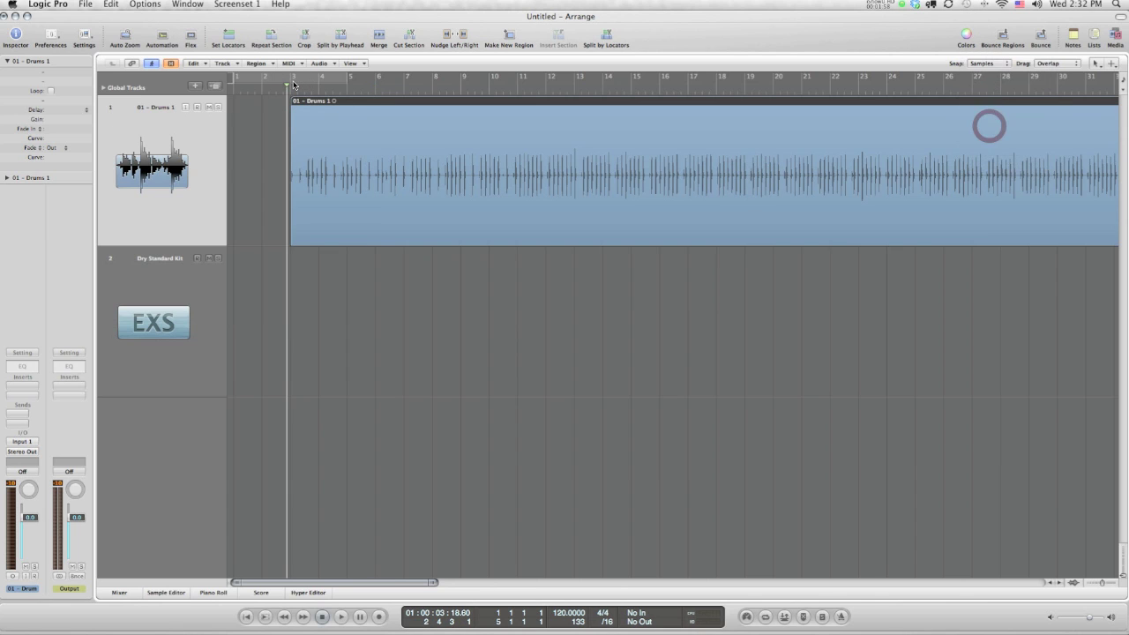
left_click_drag(292, 80, 303, 79)
key("space")
key("super+Right")
key("super+Right")
key("super+Right")
key("space")
- Turn cycle on, set its end to about bar 4.2, and loop playback over it
left_click(459, 73)
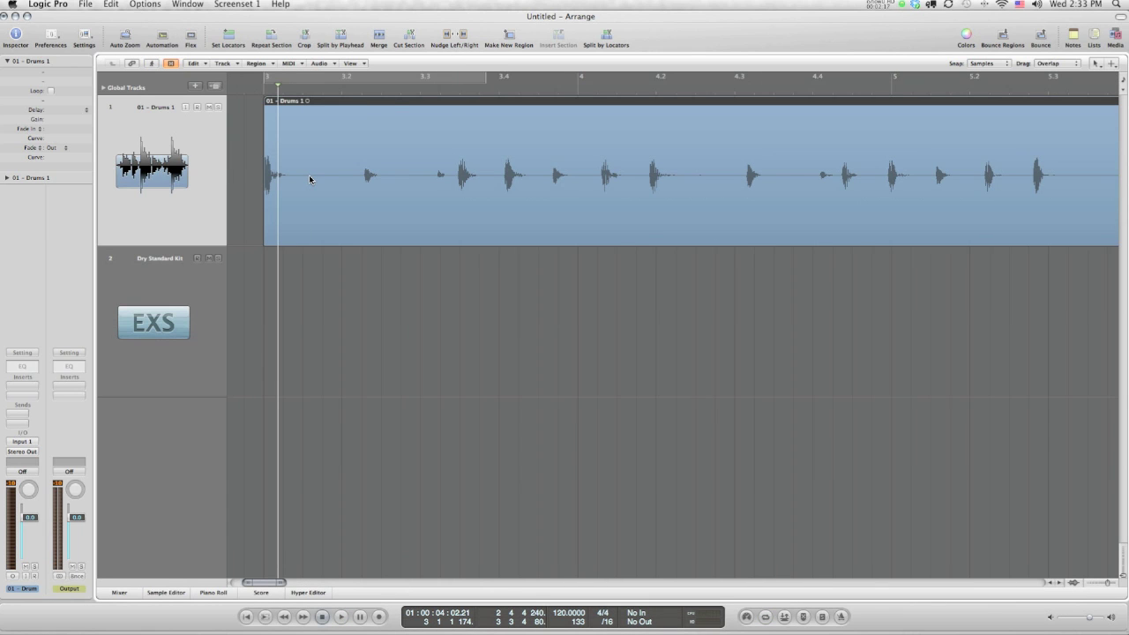
left_click(355, 77)
left_click_drag(488, 76, 744, 89)
key("space")
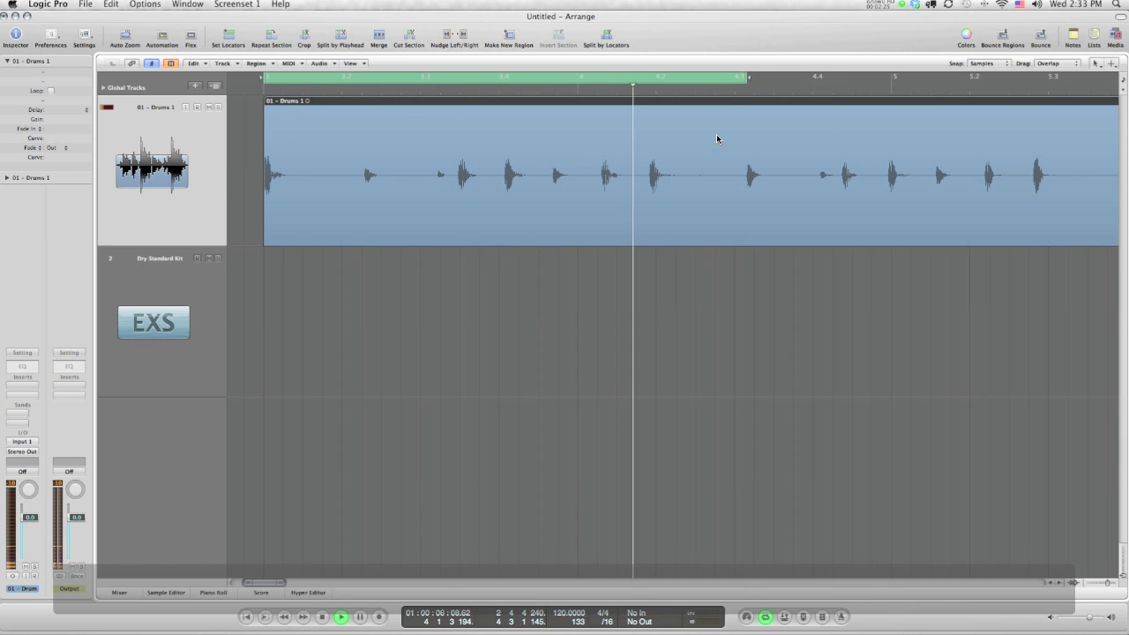
key("space")
left_click_drag(744, 79, 648, 88)
key("space")
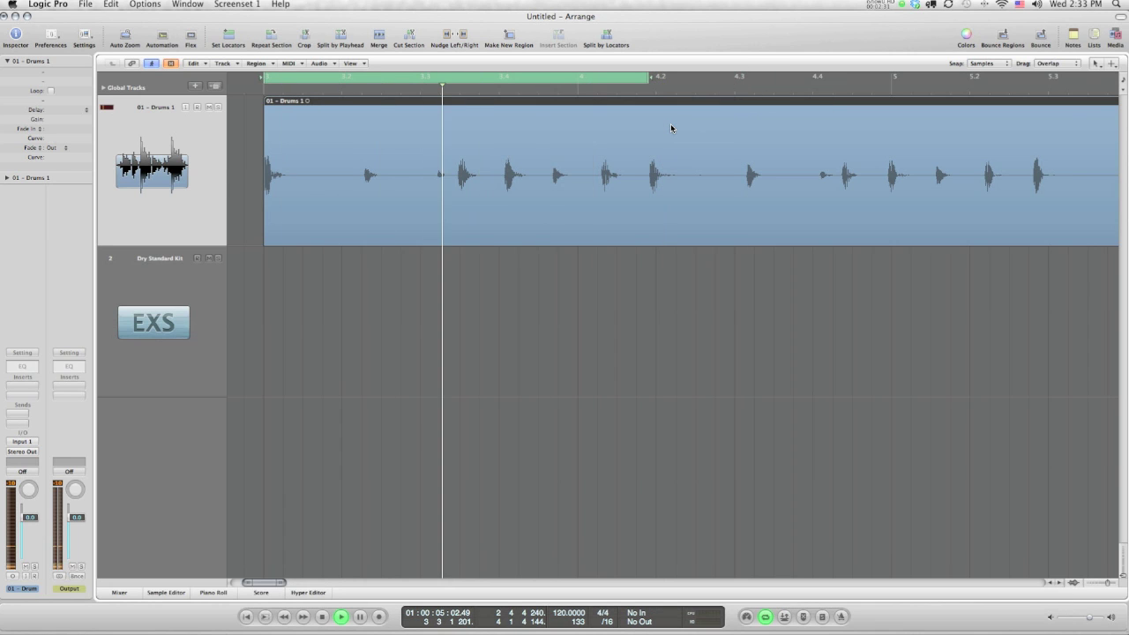
left_click(25, 386)
- Insert a mono BPM Counter on the drum channel and play the cycle to measure tempo
mouse_move(53, 459)
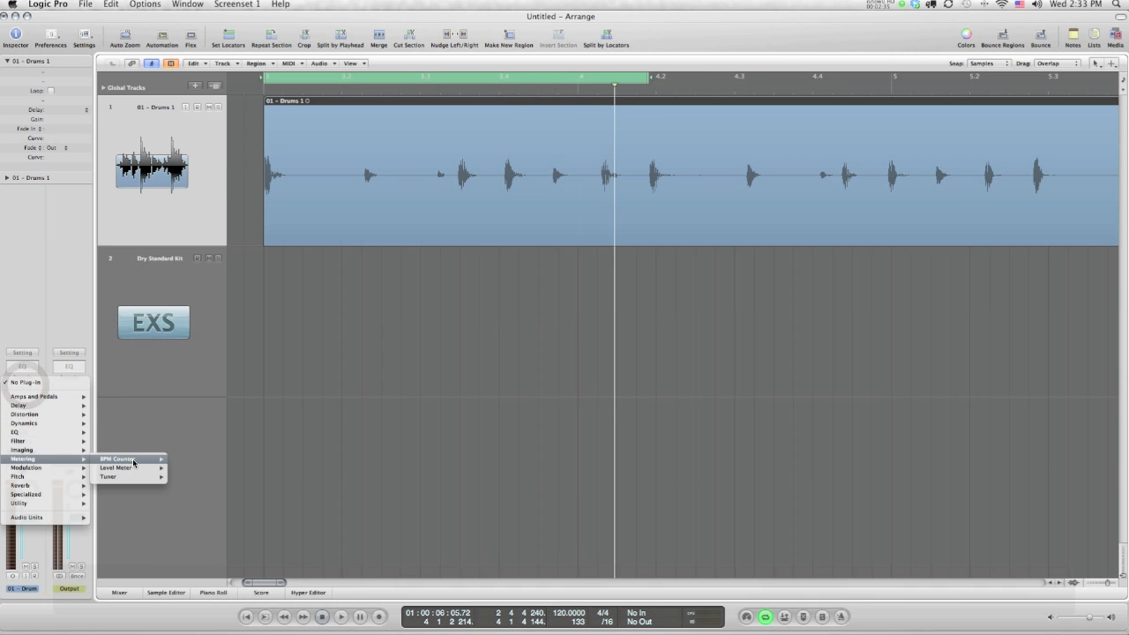
mouse_move(135, 463)
left_click(185, 459)
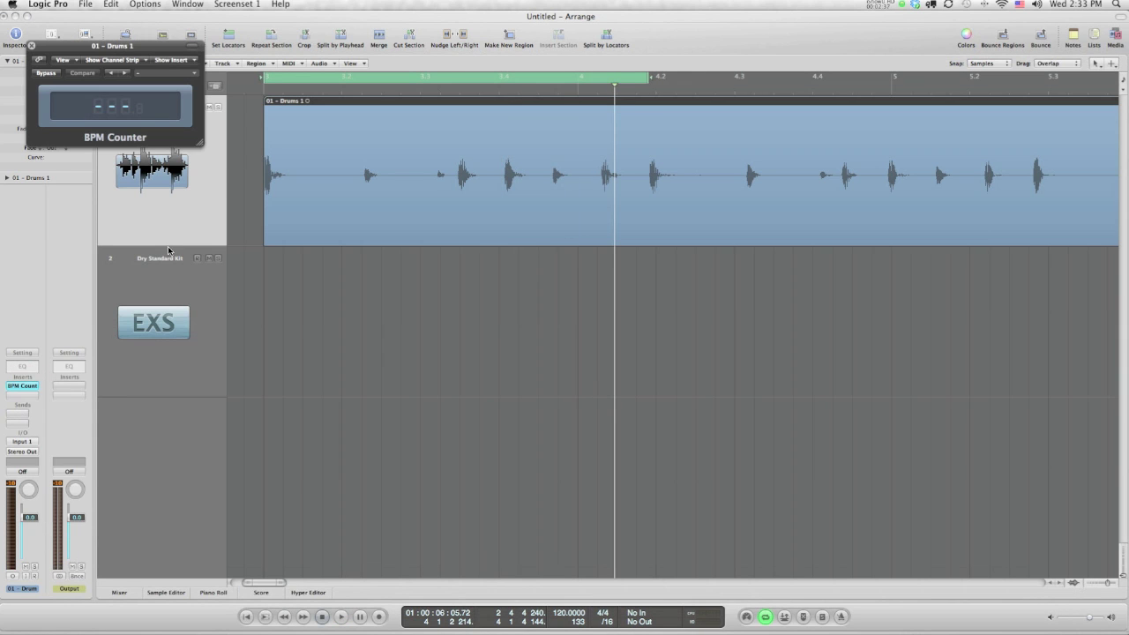
key("space")
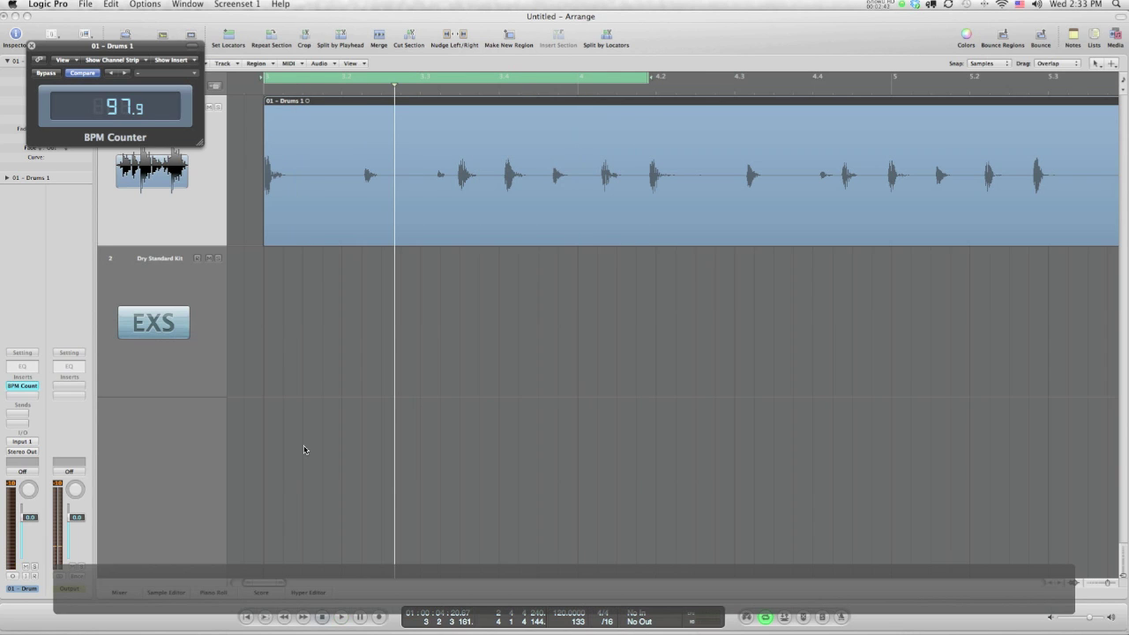
- Set the project tempo to the measured 97.9 BPM and play the drum loop
double_click(567, 612)
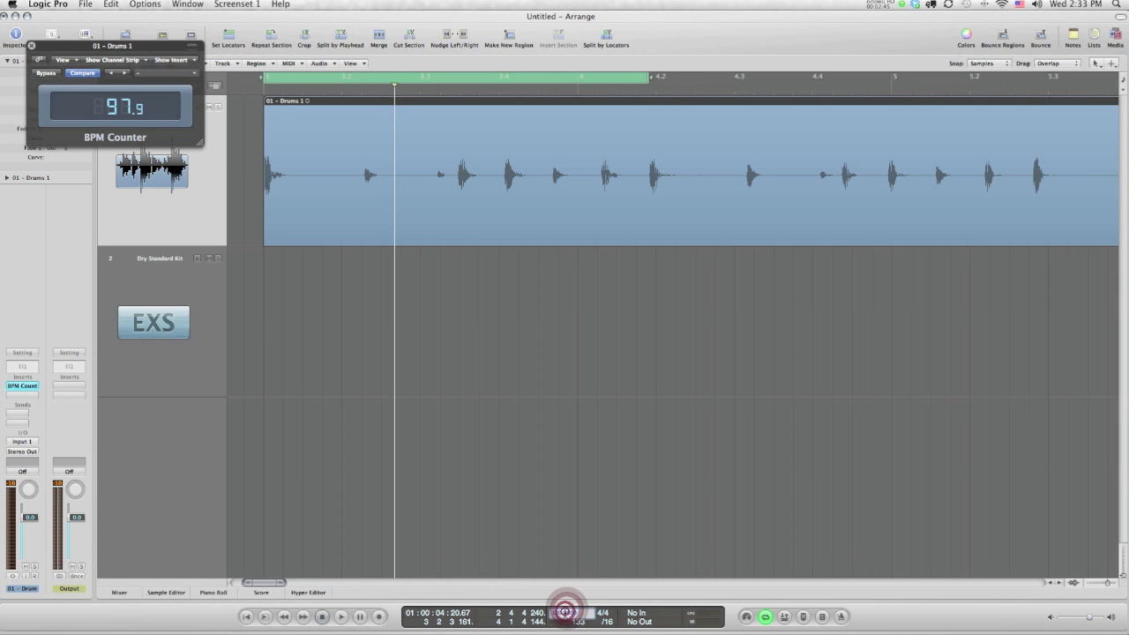
type("97.9")
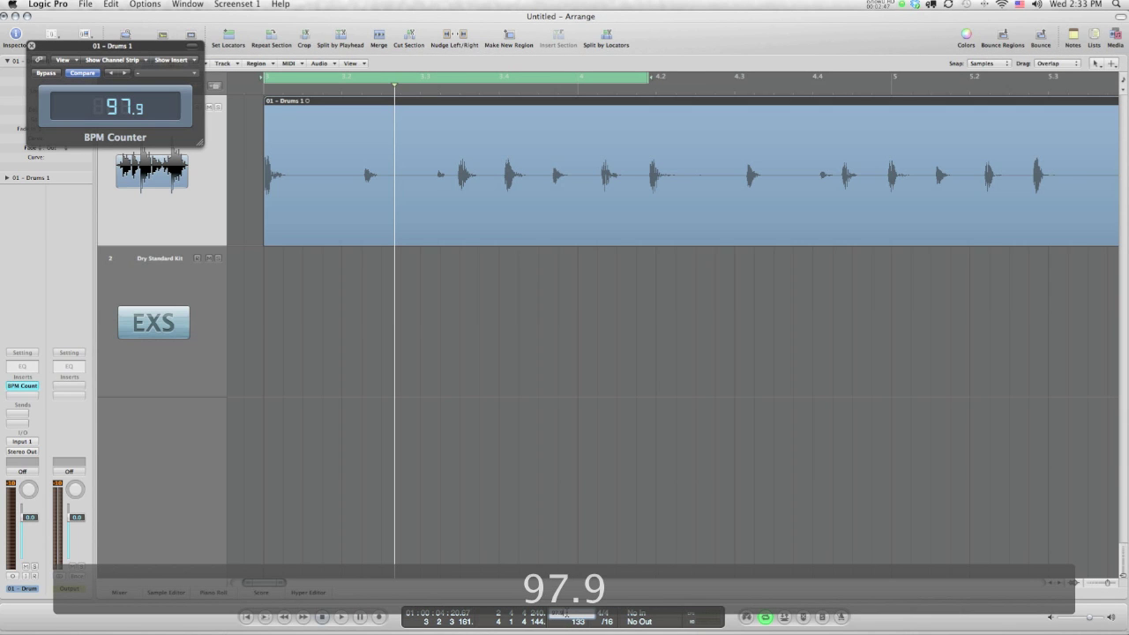
key("Return")
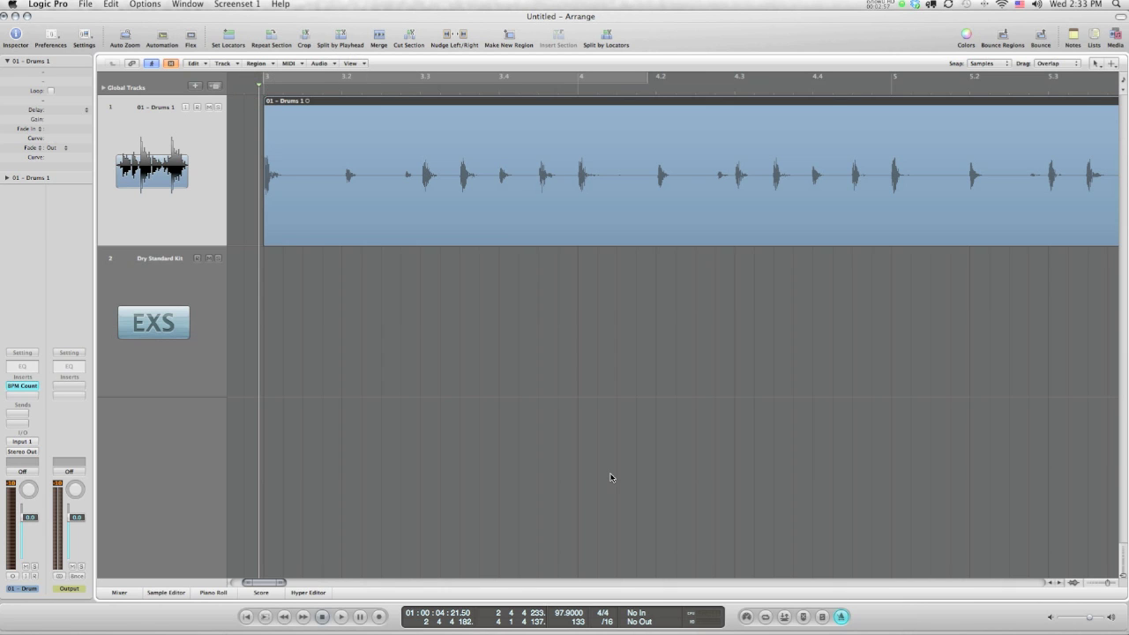
key("space")
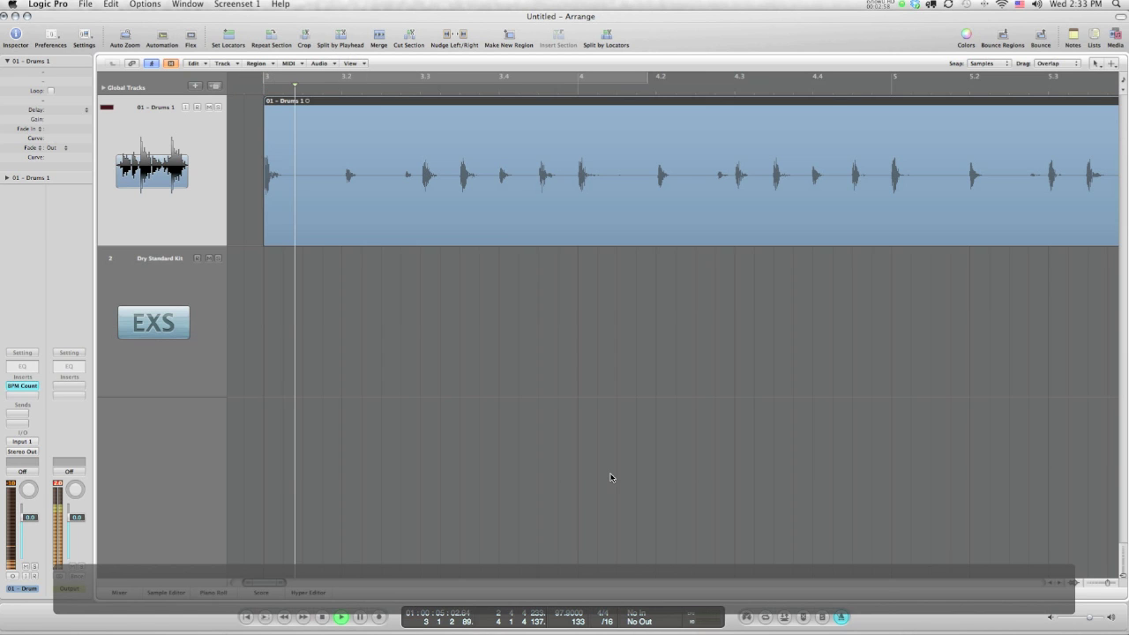
- Zoom out and audition the drum loop from later in the arrangement
left_click(1106, 584)
left_click(1107, 585)
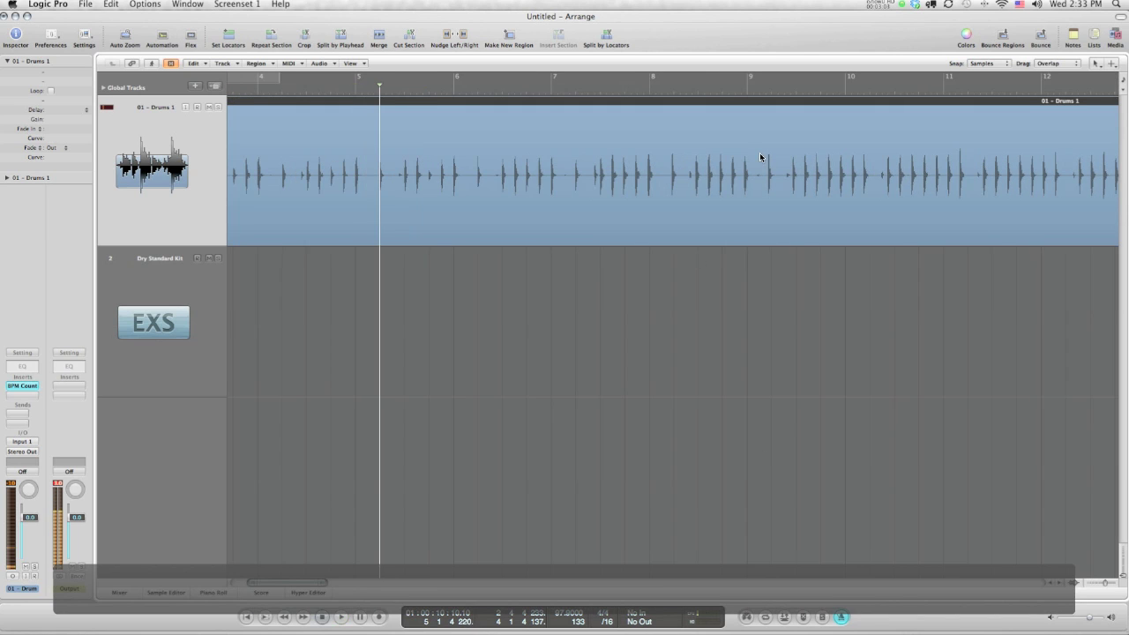
double_click(840, 86)
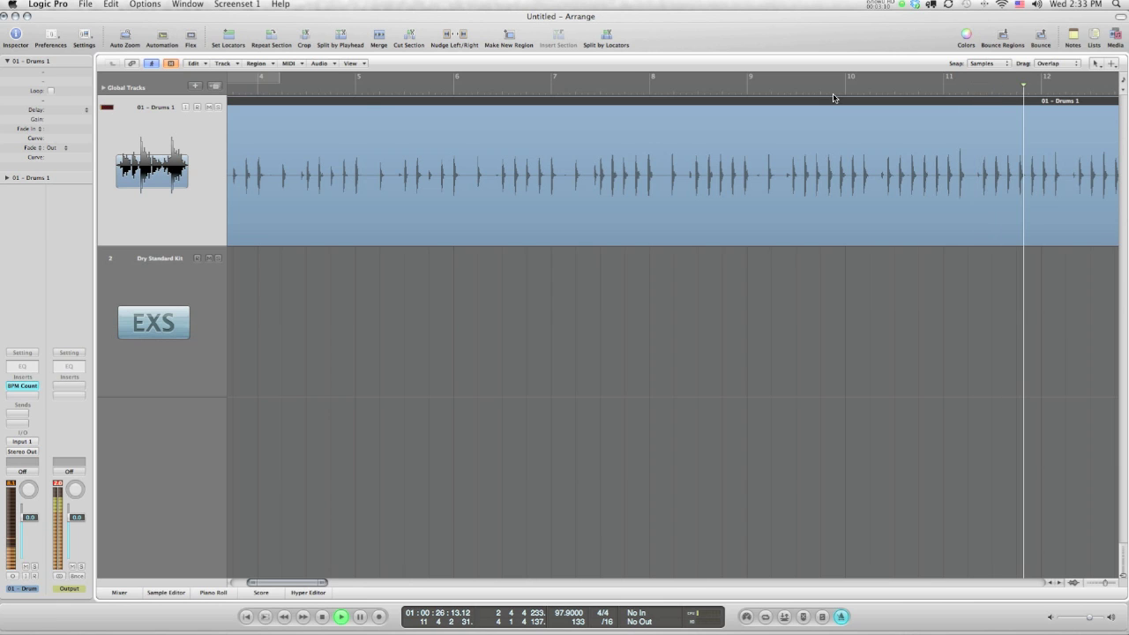
left_click(668, 251)
scroll(668, 250, "left", 10)
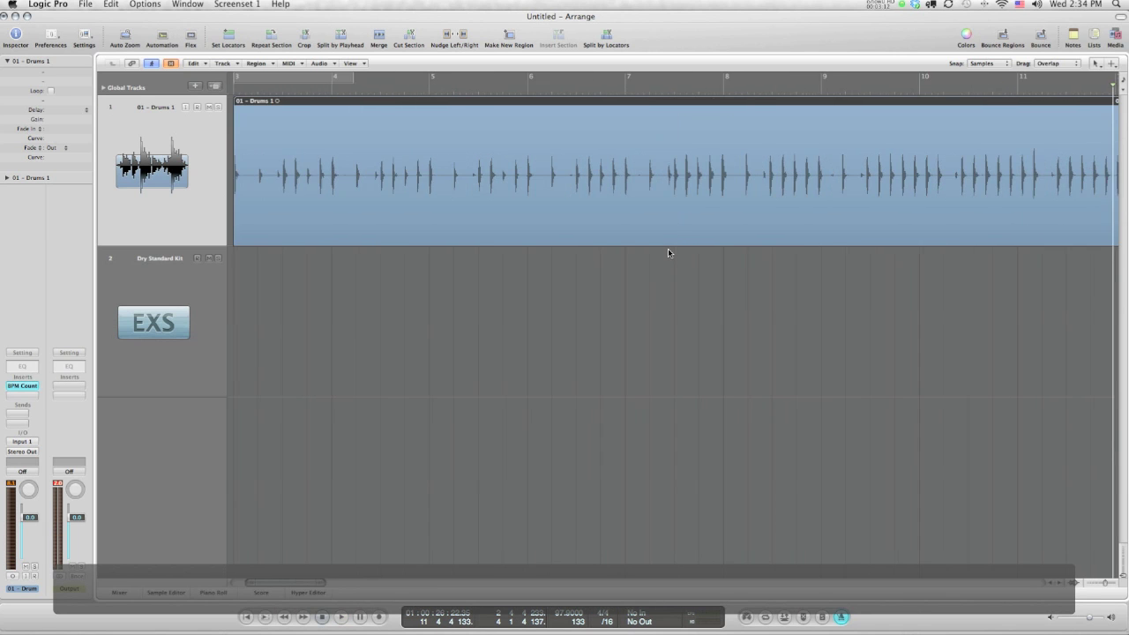
scroll(668, 250, "right", 4)
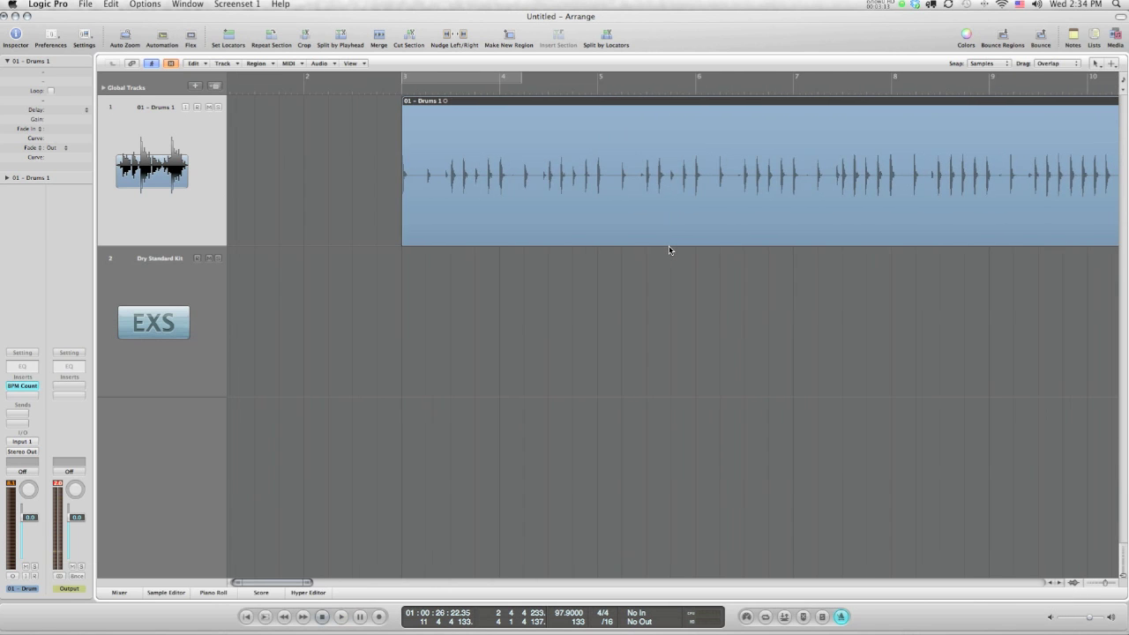
- Record a MIDI part on the Dry Standard Kit track with the metronome turned off
left_click(213, 278)
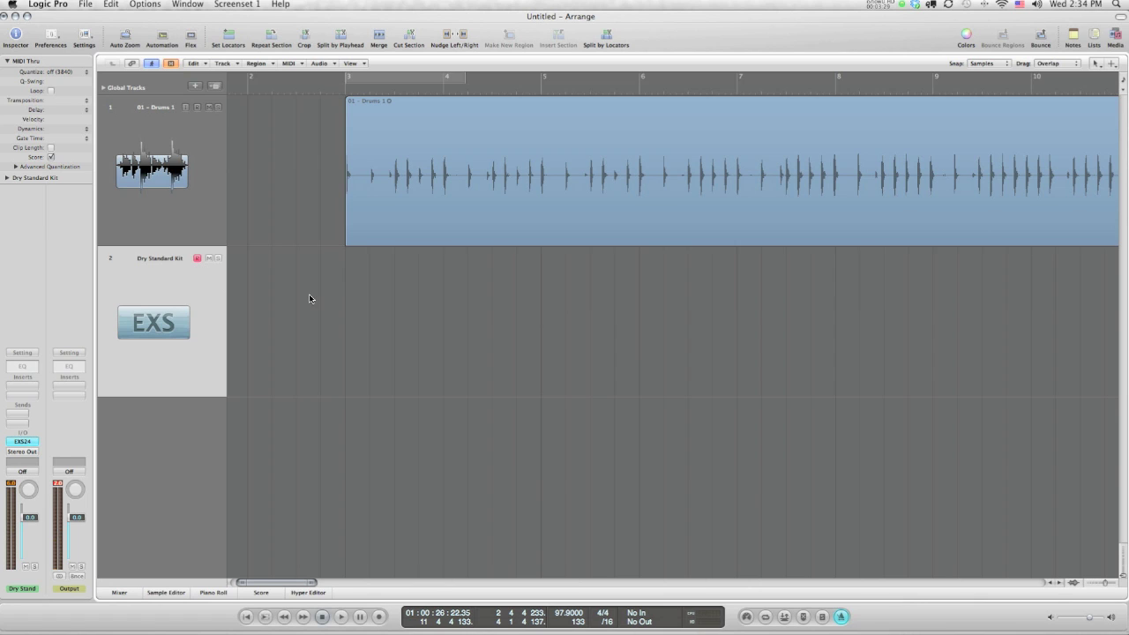
left_click(350, 98)
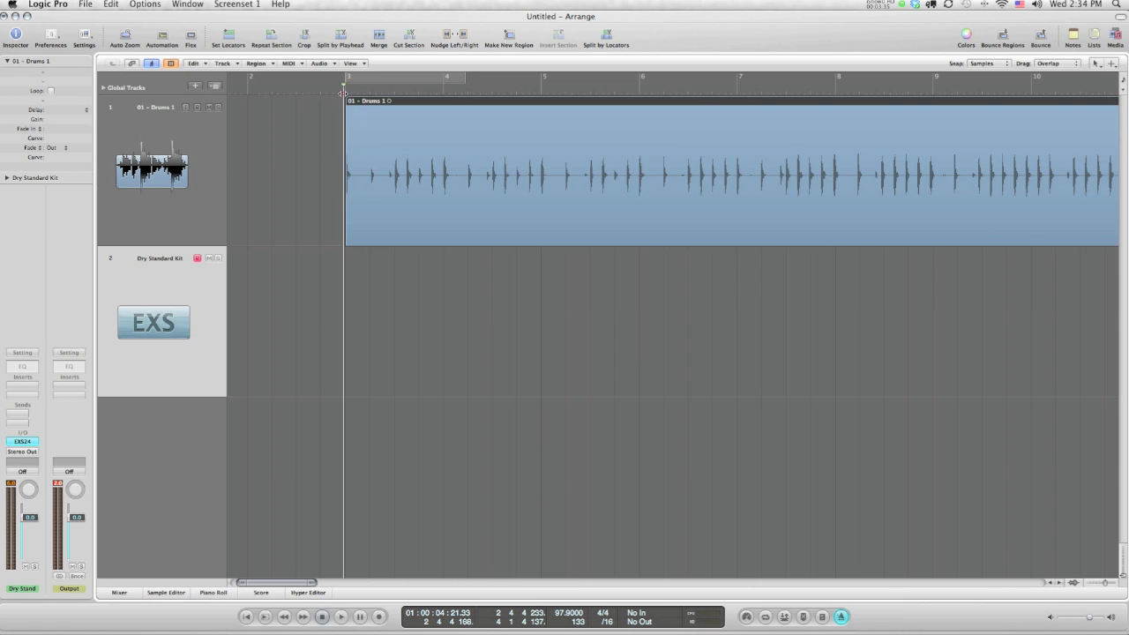
left_click(343, 97)
key("r")
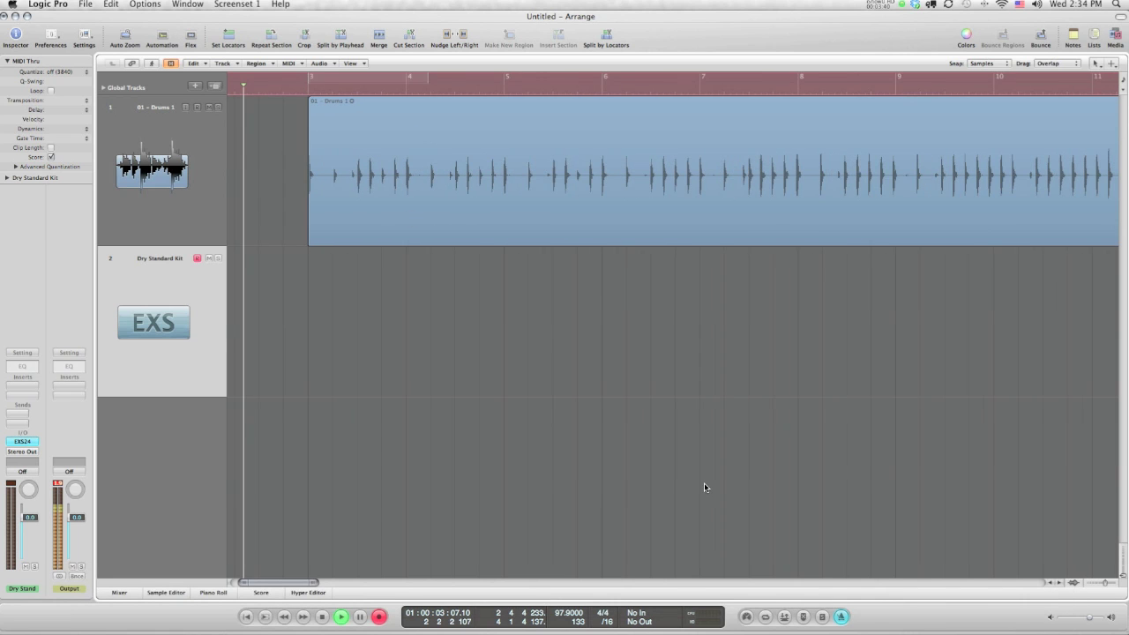
left_click(843, 618)
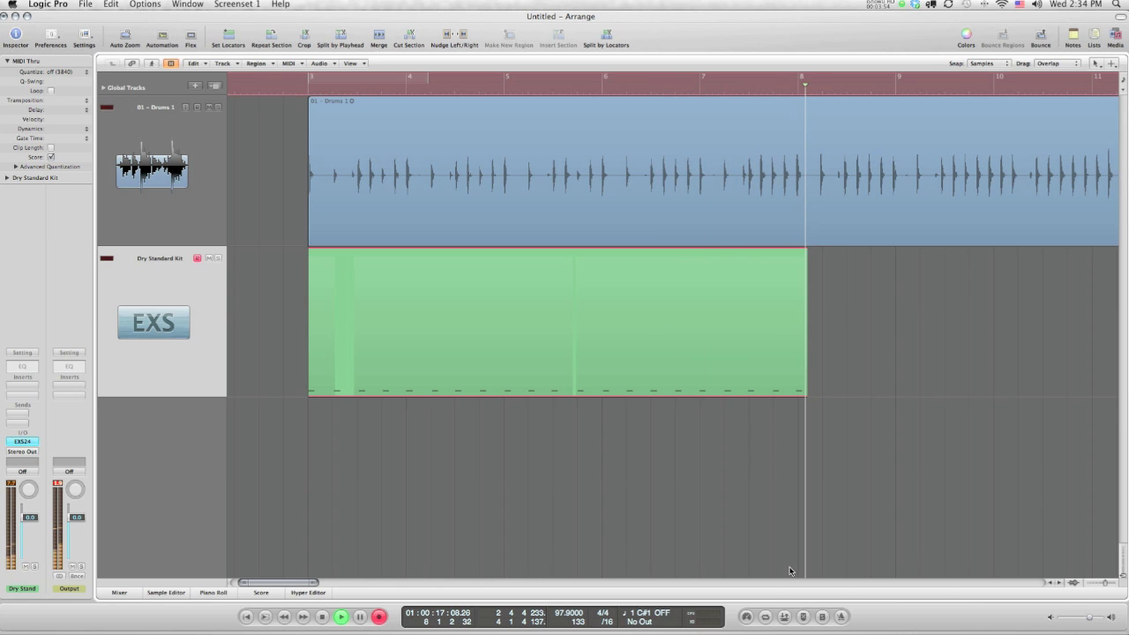
key("space")
left_click(303, 89)
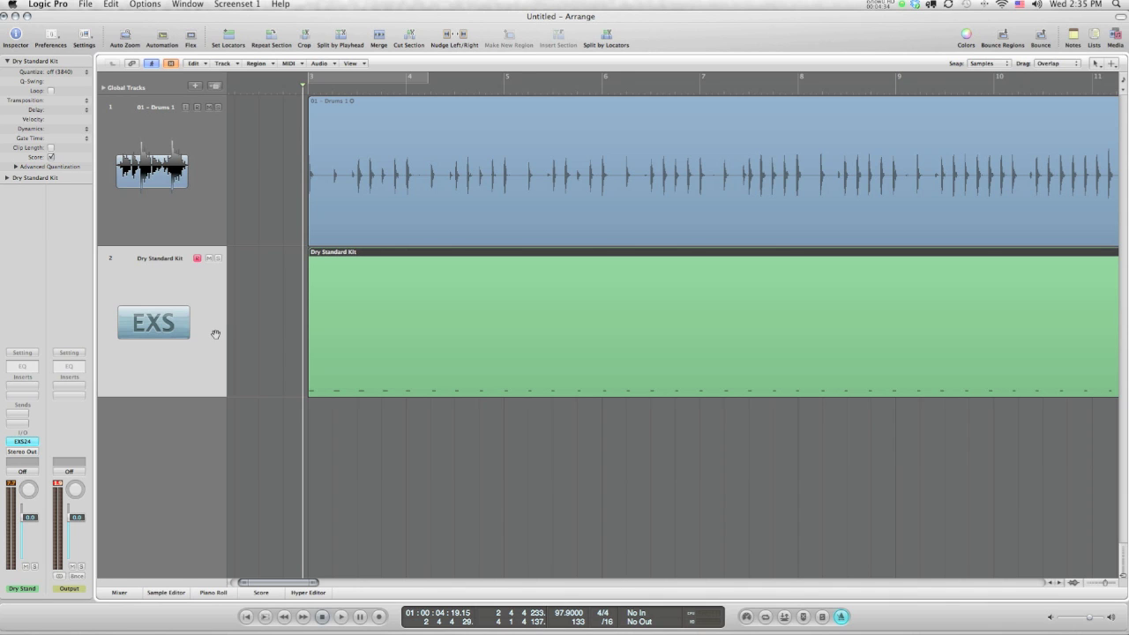
- Hide the Marker and Signature global tracks, add Beat Mapping, and expand Beat Mapping and Tempo
left_click(103, 88)
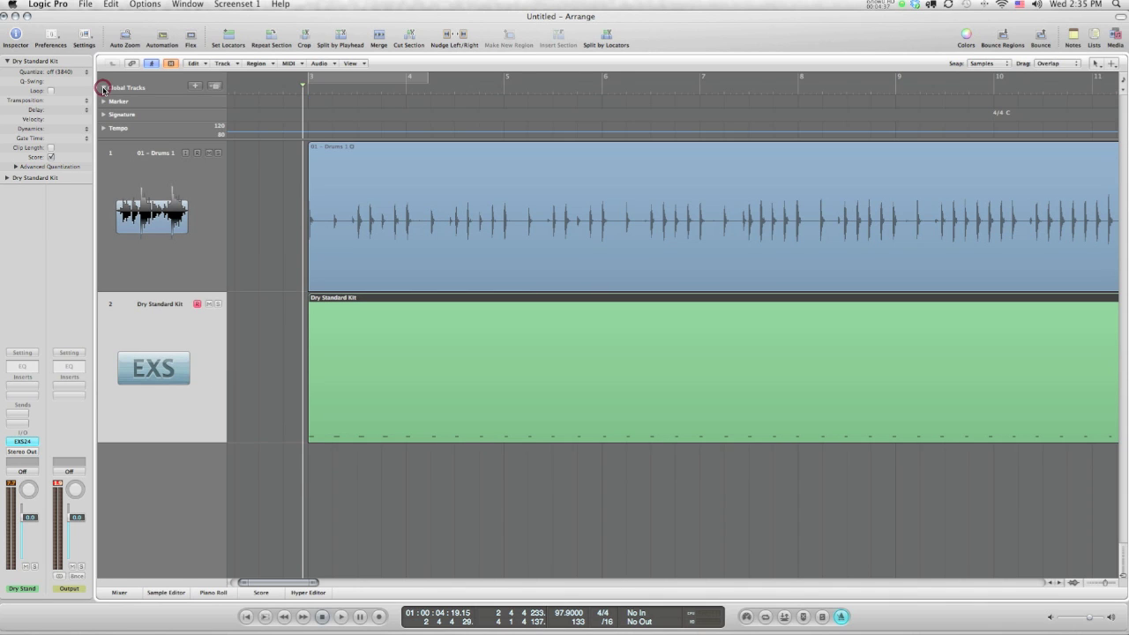
right_click(146, 94)
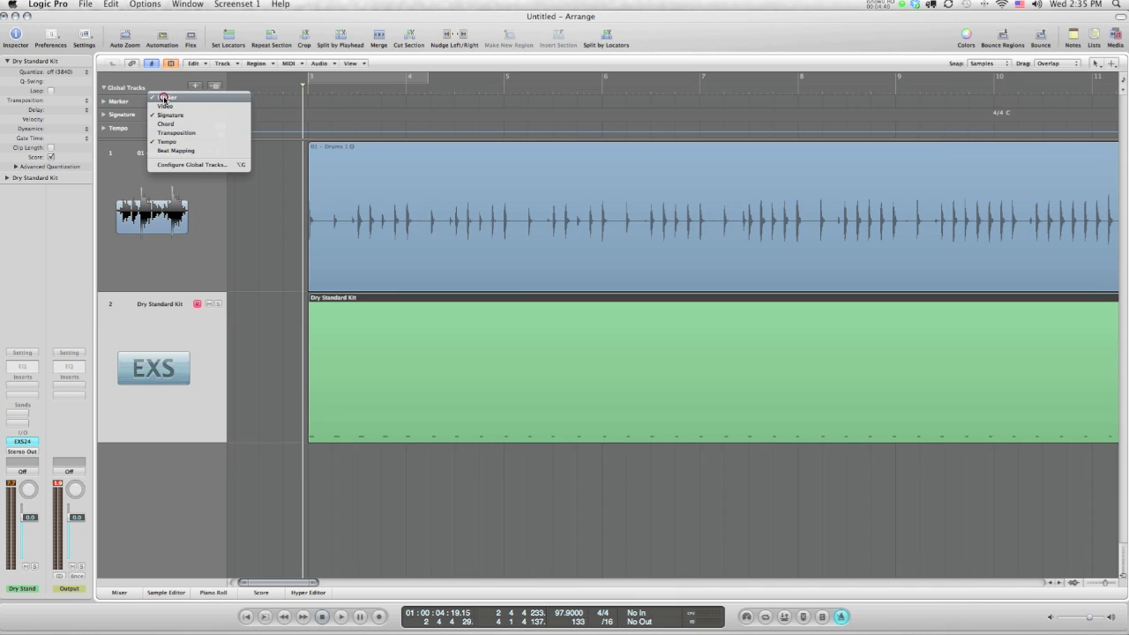
left_click(160, 97)
right_click(158, 98)
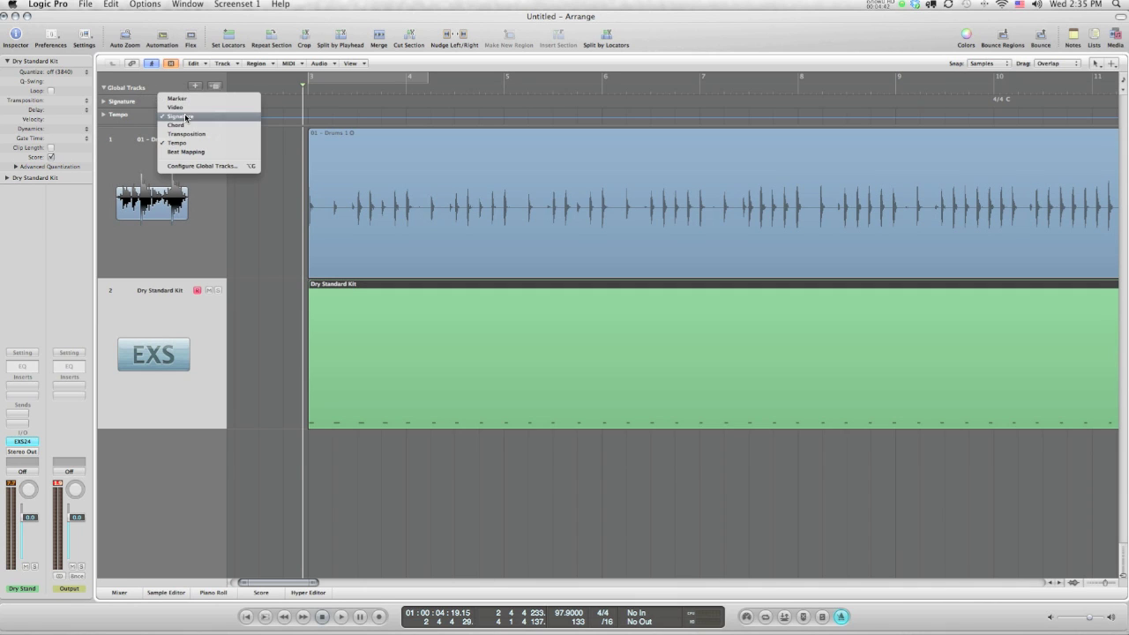
left_click(185, 120)
right_click(151, 91)
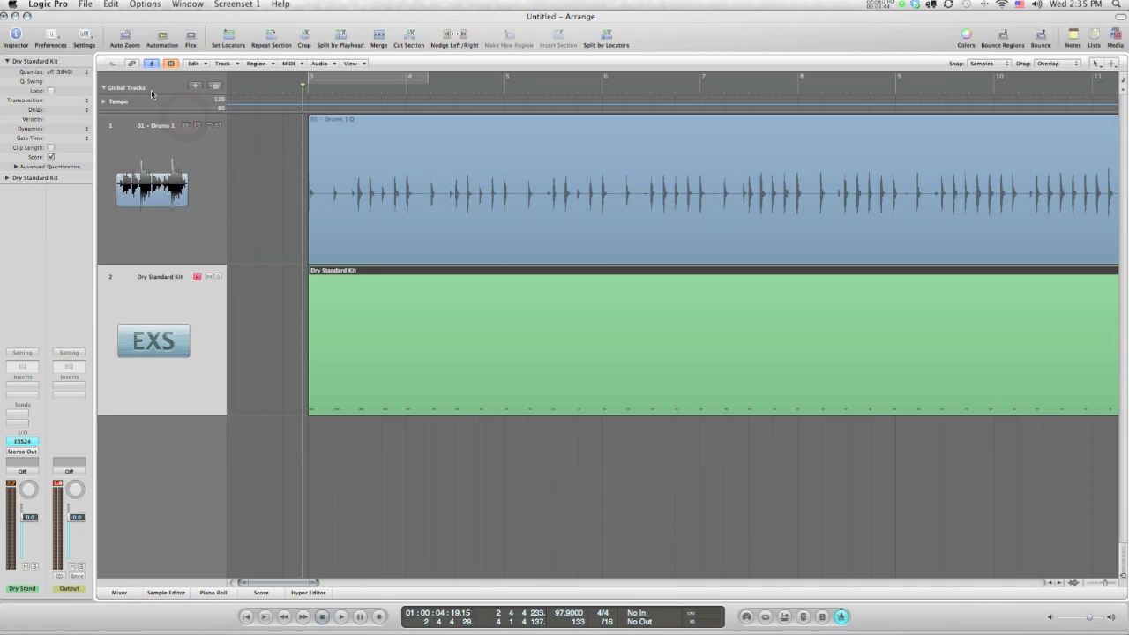
left_click(179, 146)
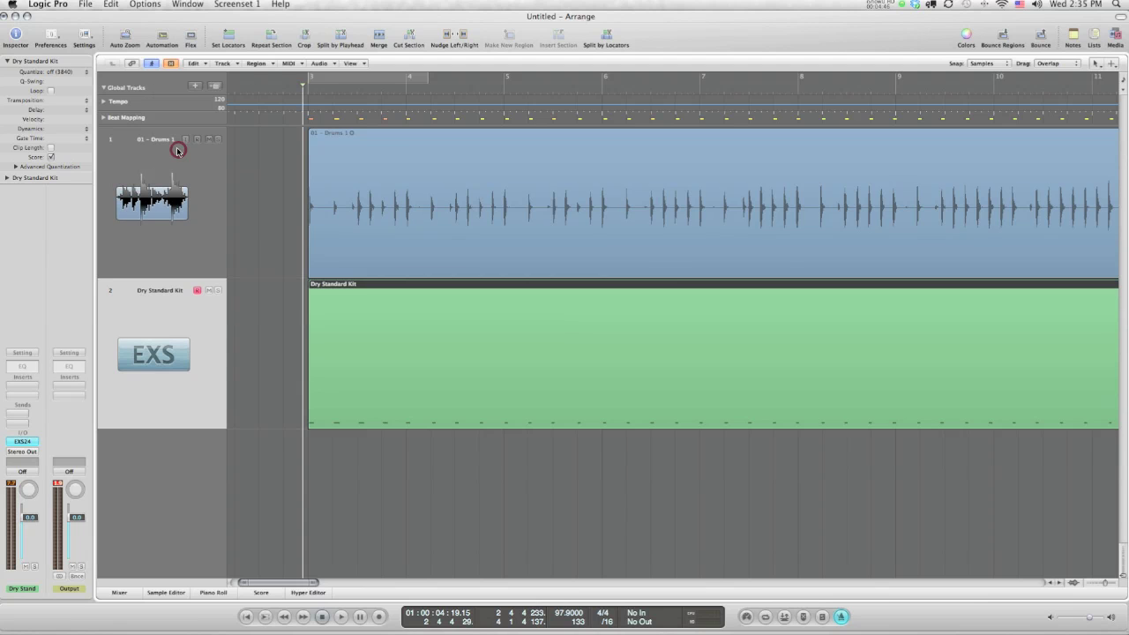
left_click(103, 118)
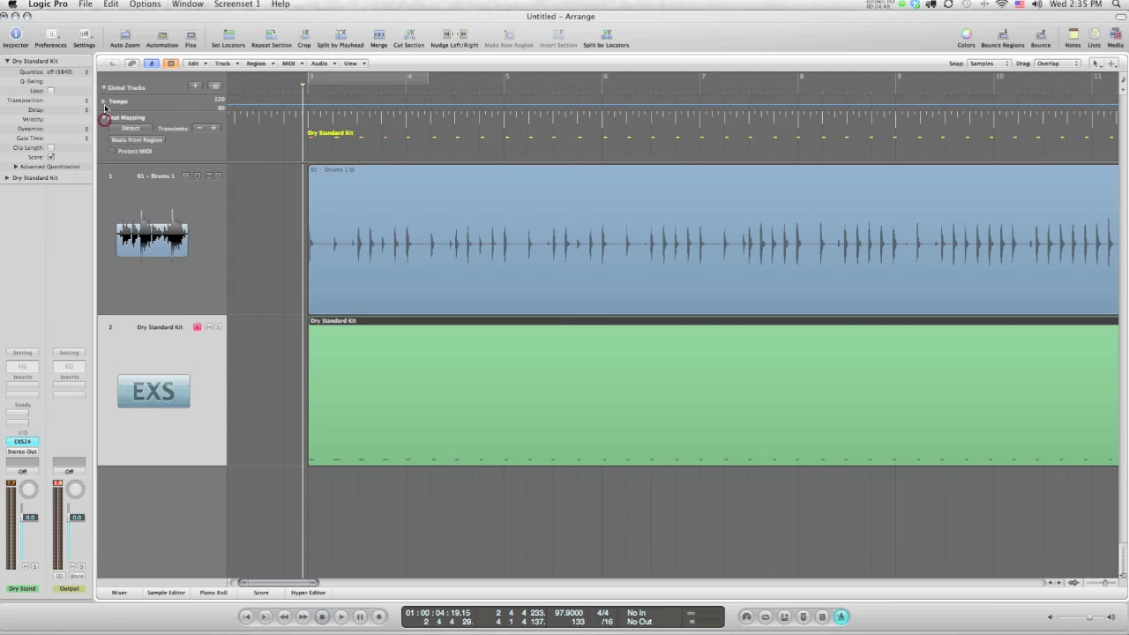
left_click(105, 102)
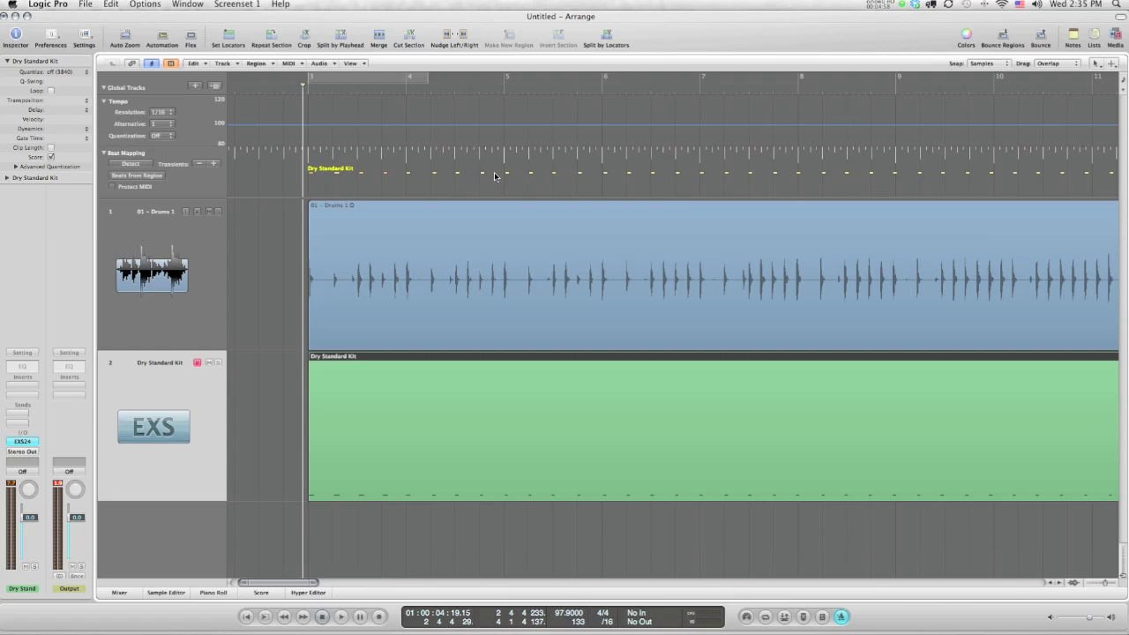
left_click(187, 323)
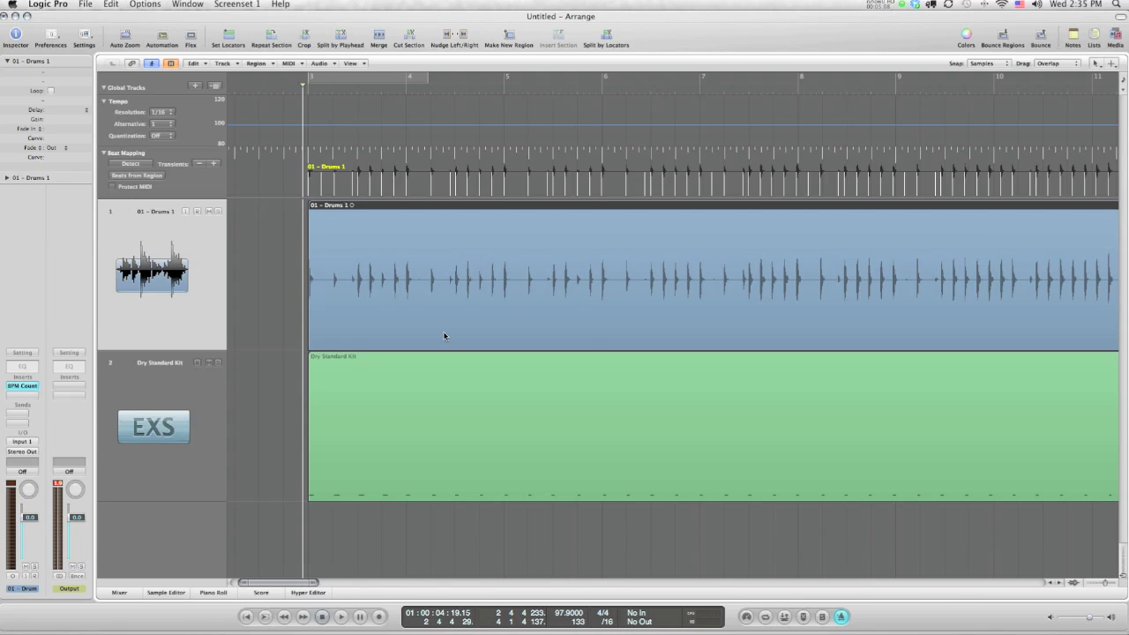
left_click(434, 381)
left_click(415, 299)
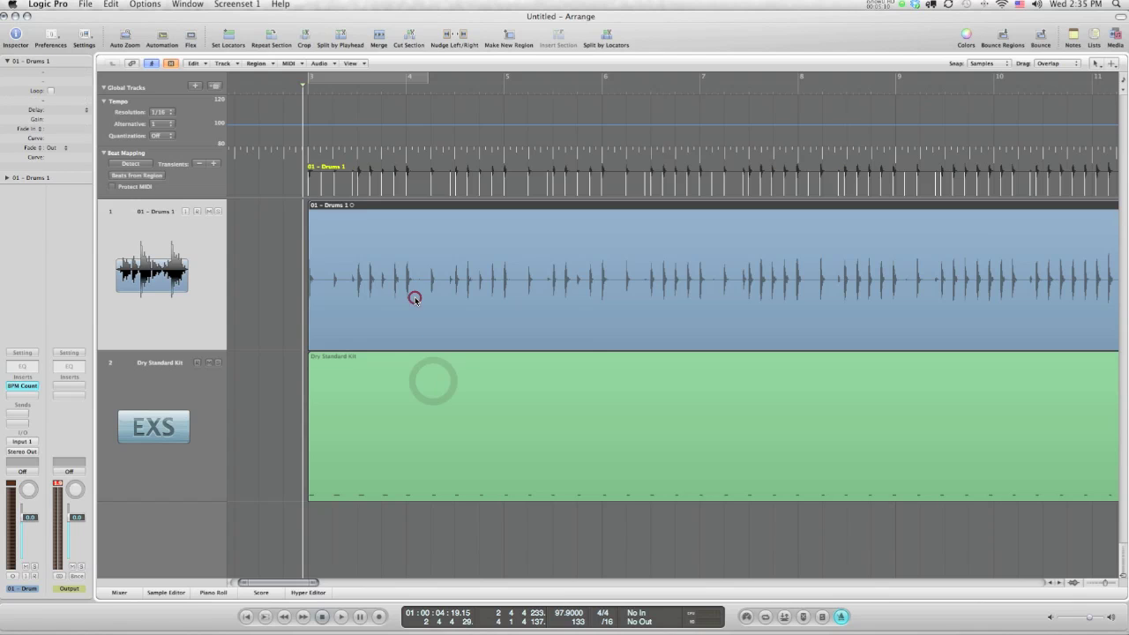
left_click(357, 383)
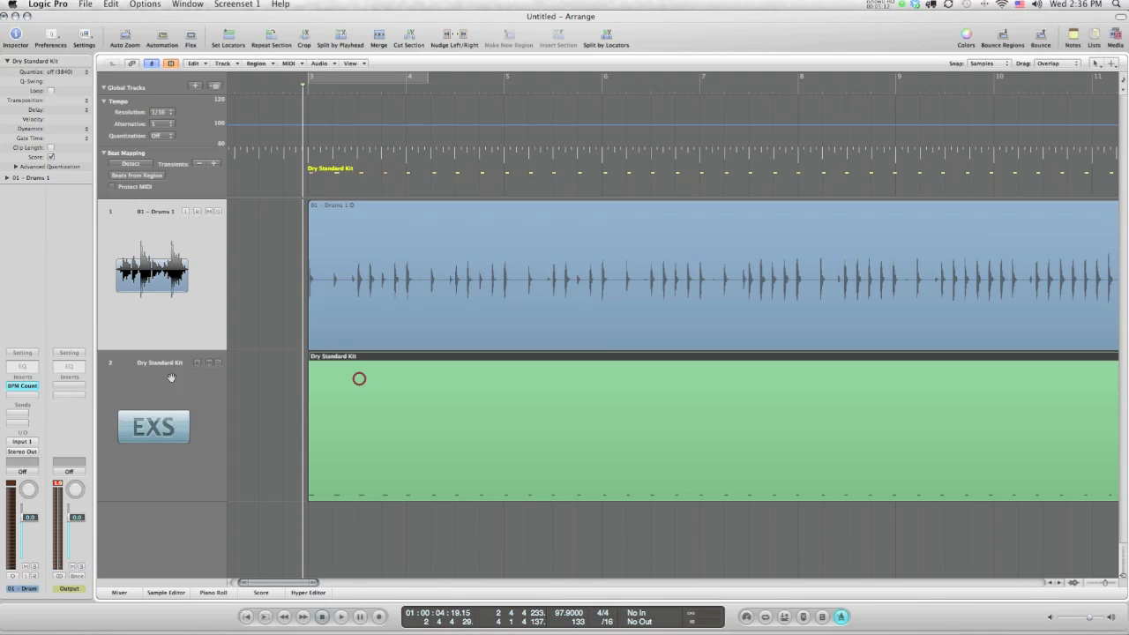
left_click(371, 250)
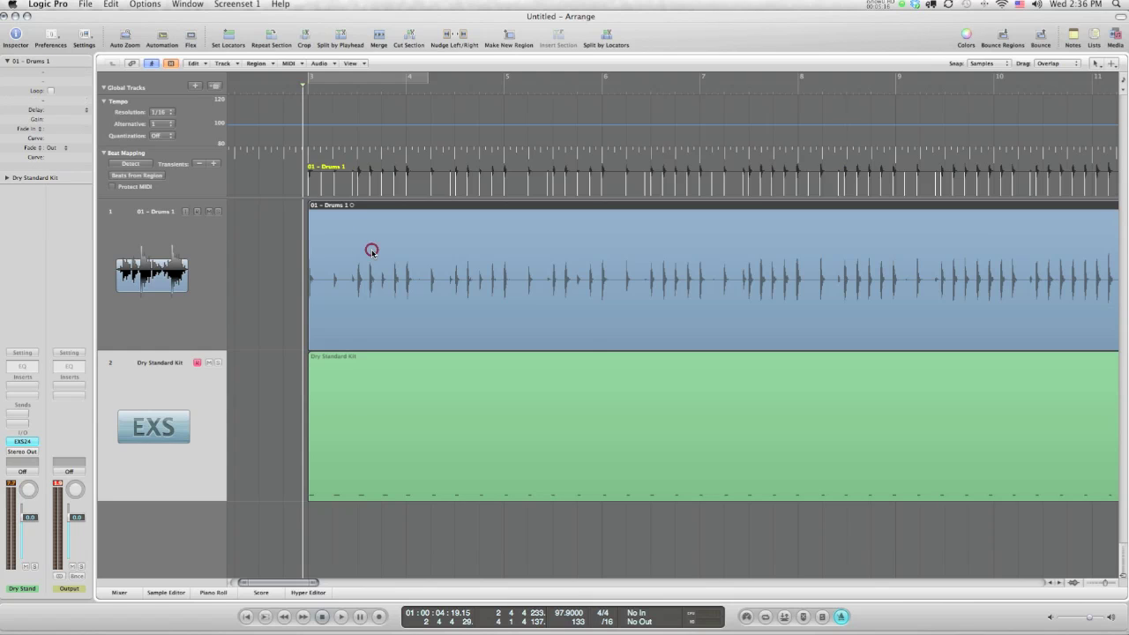
left_click(198, 402)
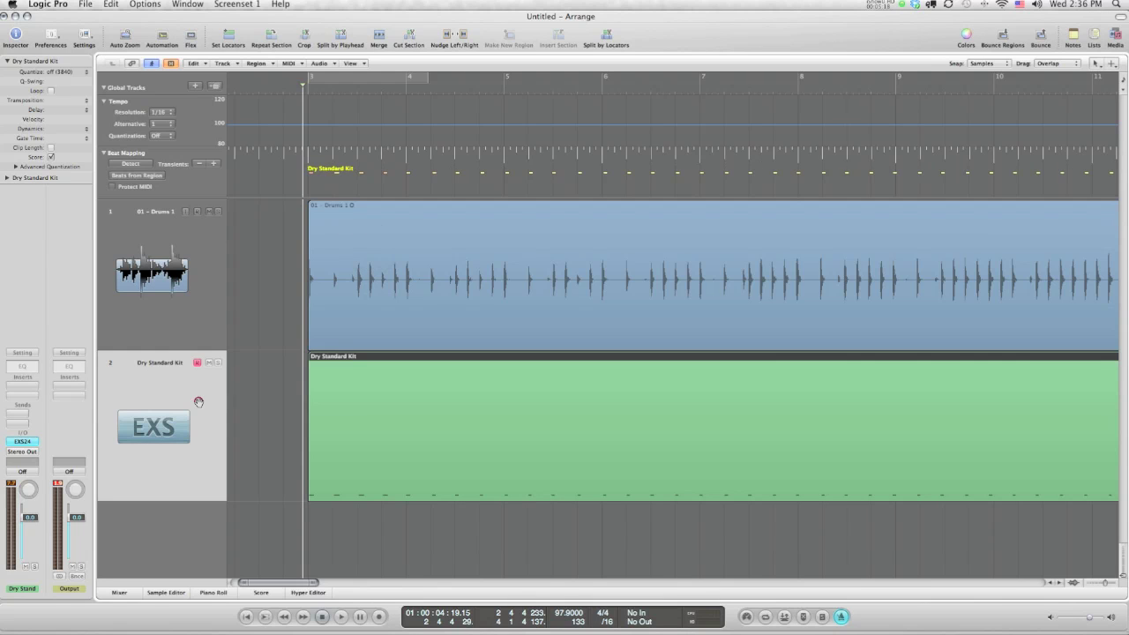
- Set beats from the MIDI guide region using a 1/4 Note value
left_click(145, 177)
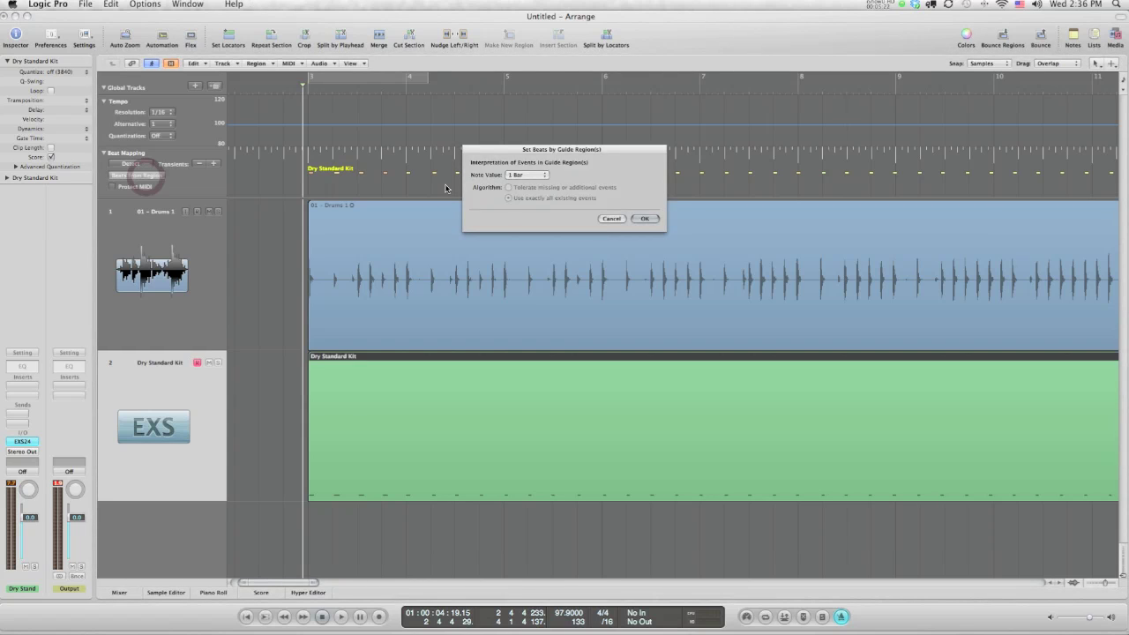
left_click(535, 176)
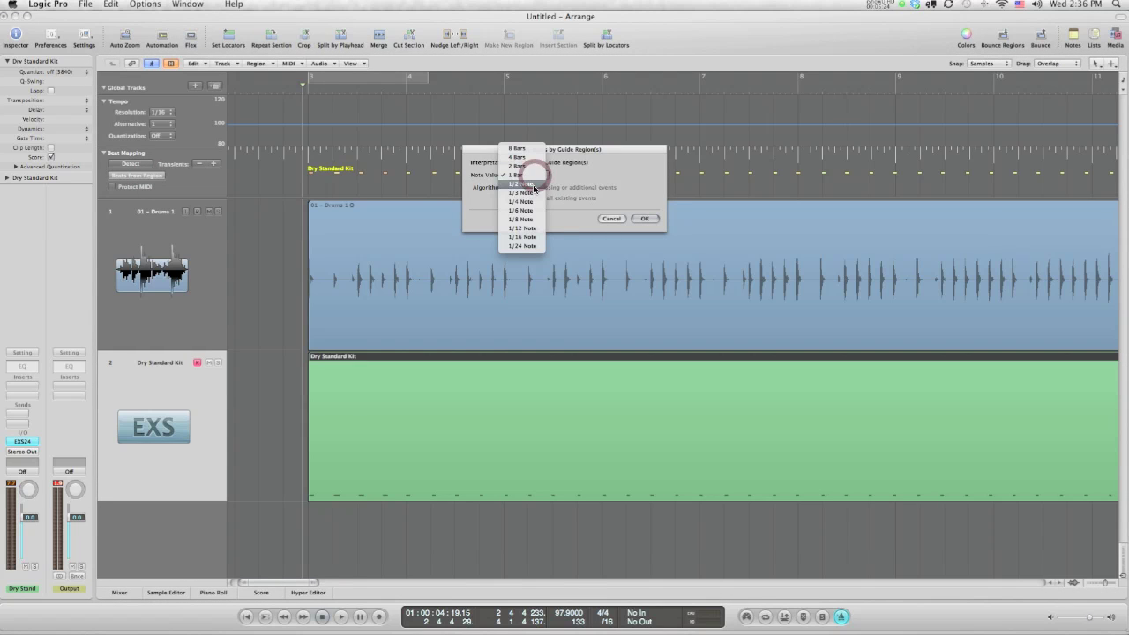
left_click(533, 202)
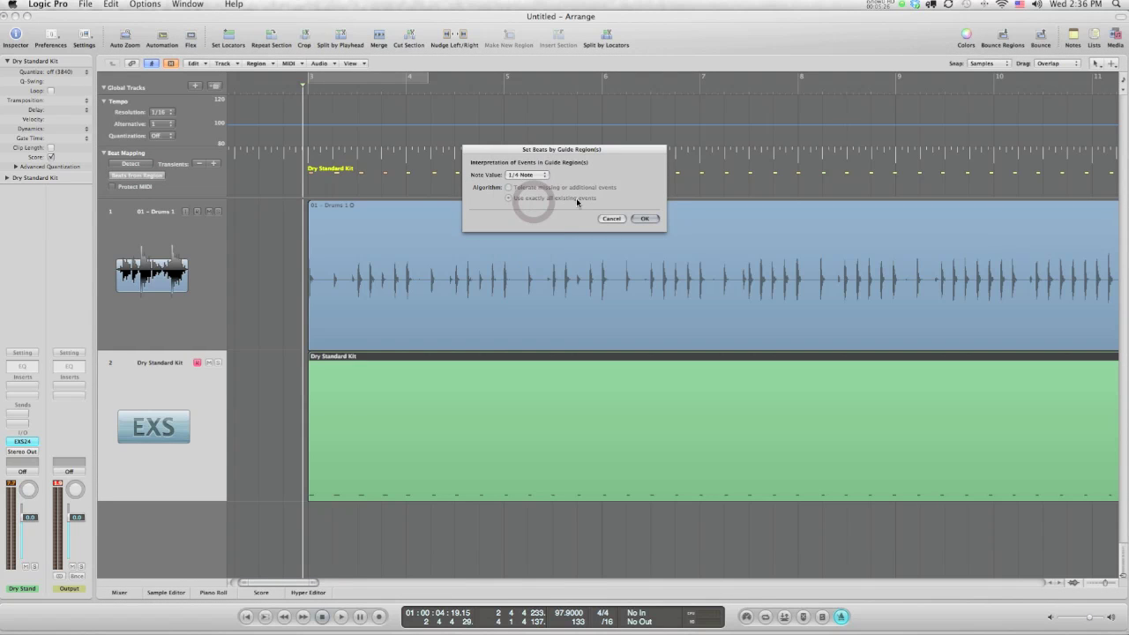
left_click(645, 218)
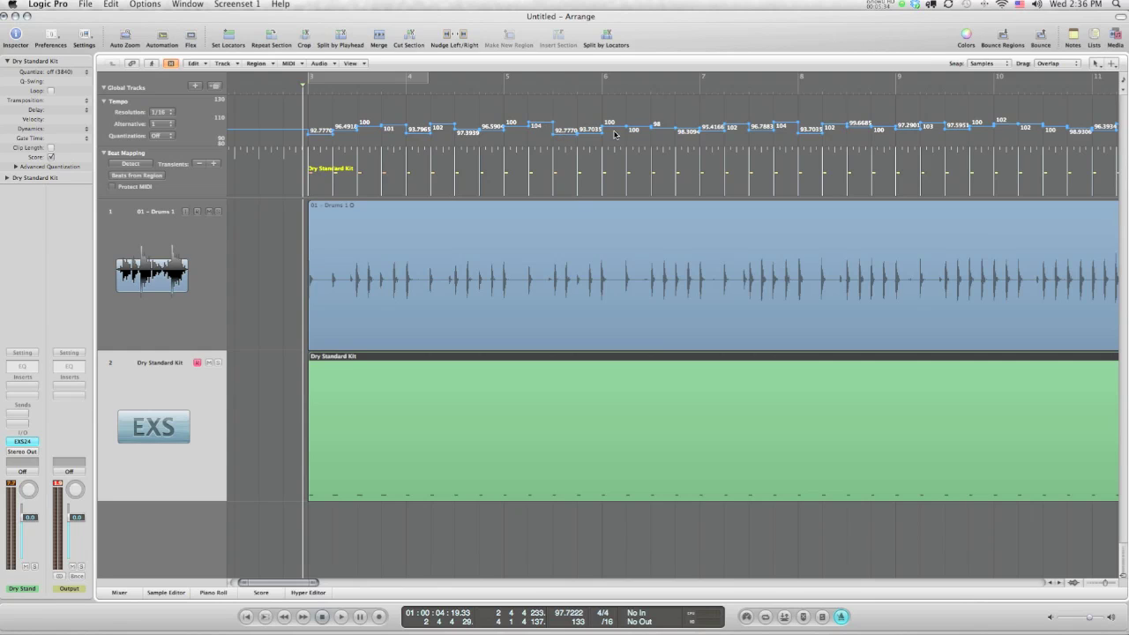
- Select the Drums 1 region and zoom in on bars 2.75–4
left_click(369, 226)
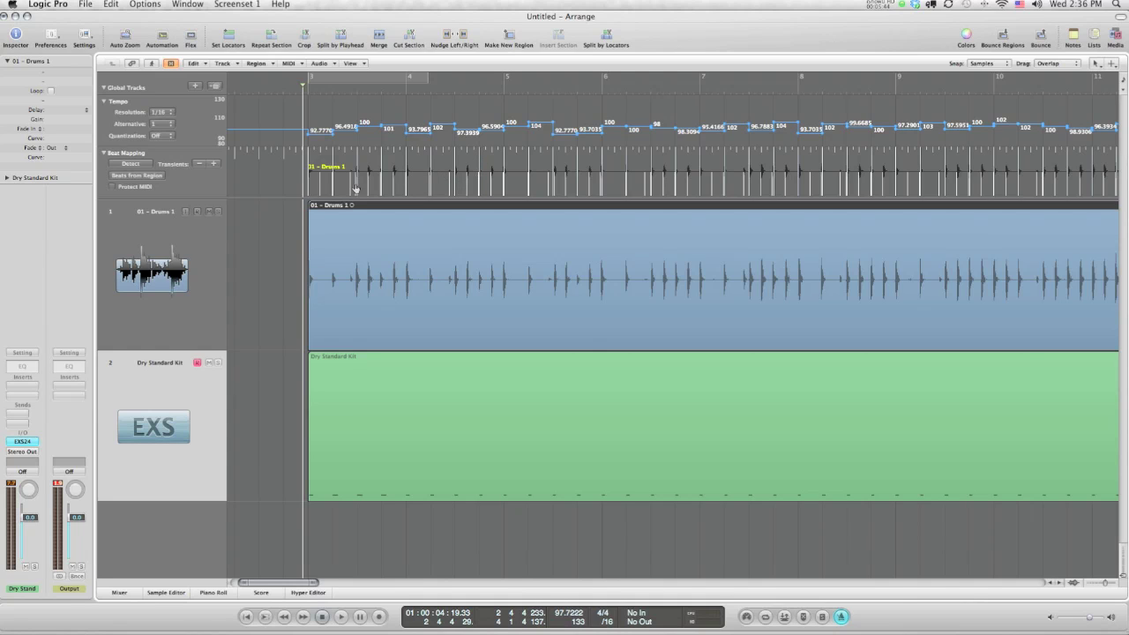
left_click_drag(282, 148, 400, 239)
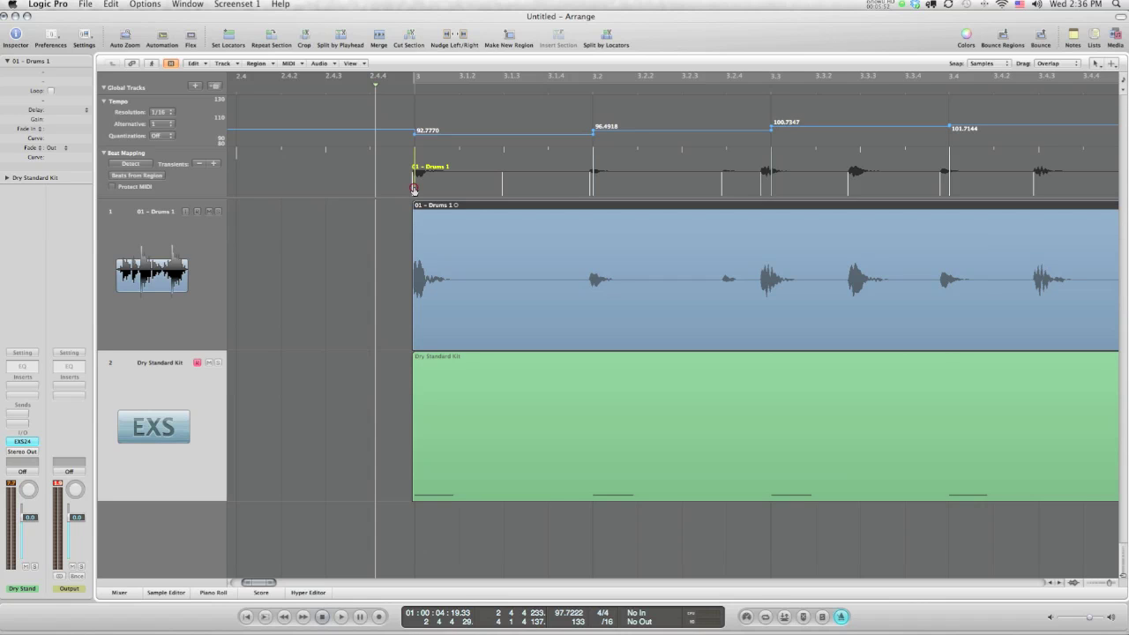
- Map drum transients onto beats 3.1, 3.2, 3.3, 4.2, 4.4 and bar 5 in Beat Mapping
left_click_drag(414, 189, 405, 194)
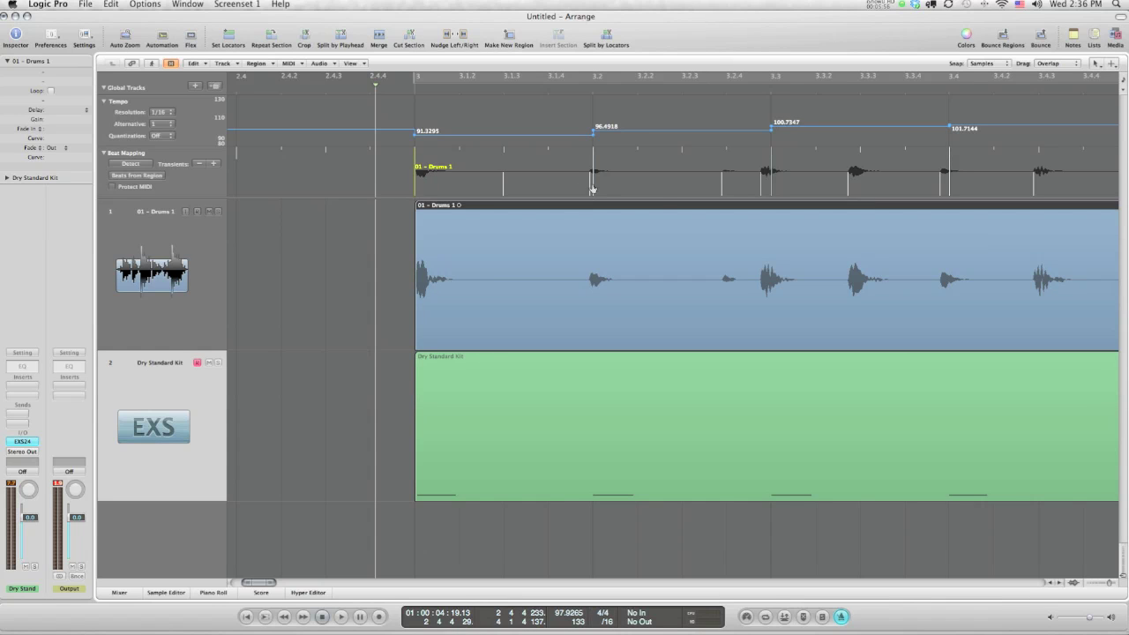
left_click_drag(593, 189, 585, 183)
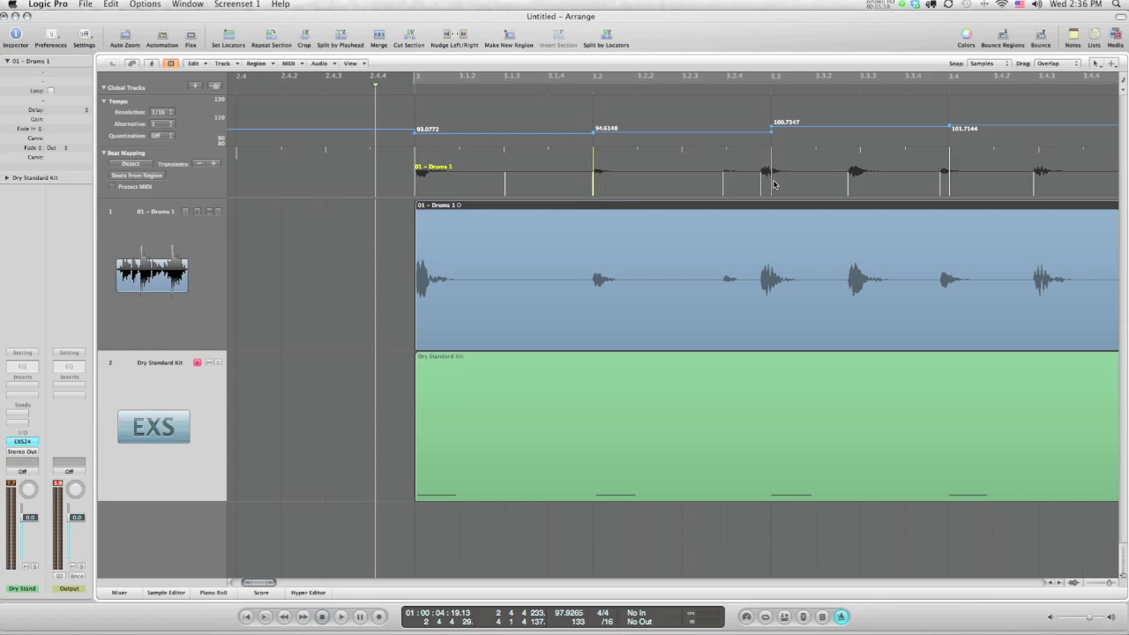
left_click_drag(770, 183, 674, 196)
scroll(706, 189, "right", 5)
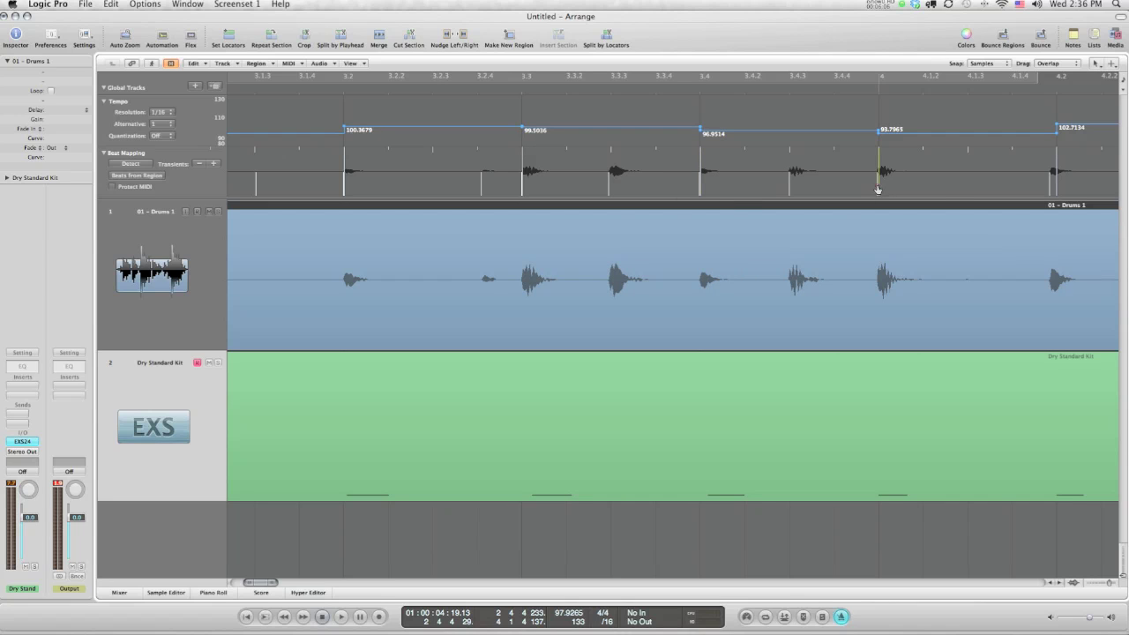
left_click_drag(878, 188, 874, 183)
scroll(874, 183, "right", 8)
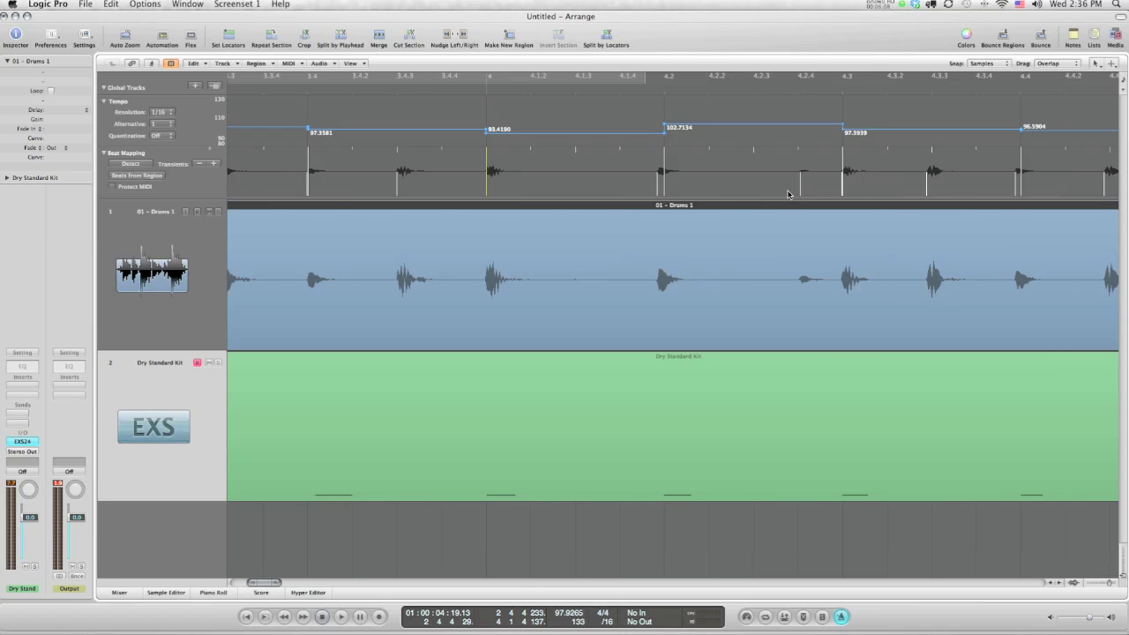
left_click_drag(664, 190, 662, 184)
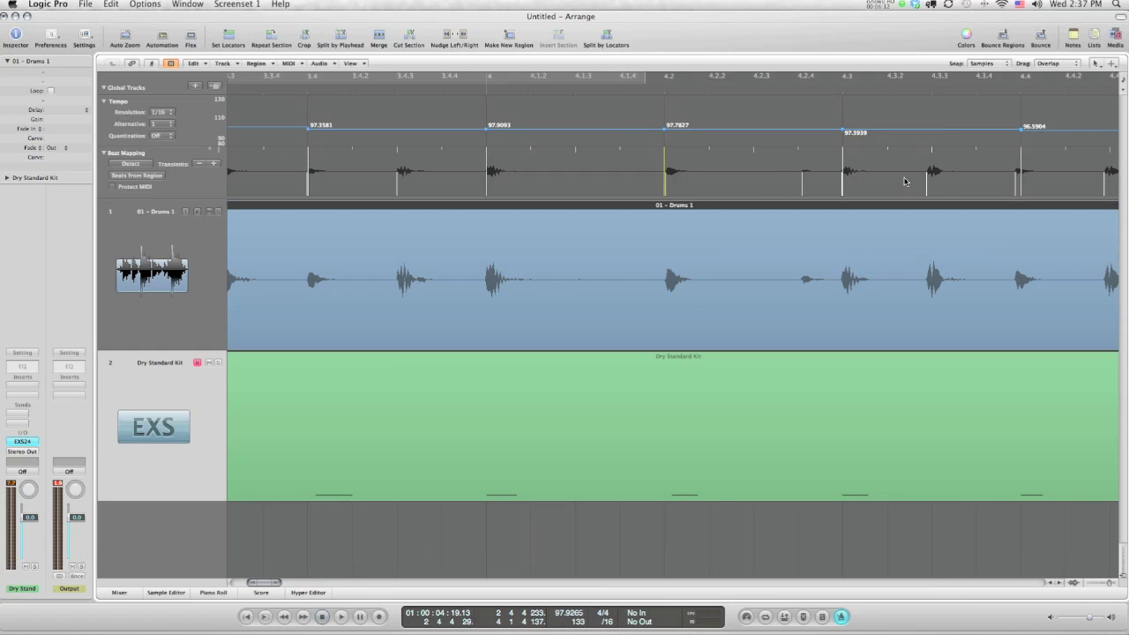
scroll(900, 181, "right", 5)
left_click_drag(764, 185, 755, 187)
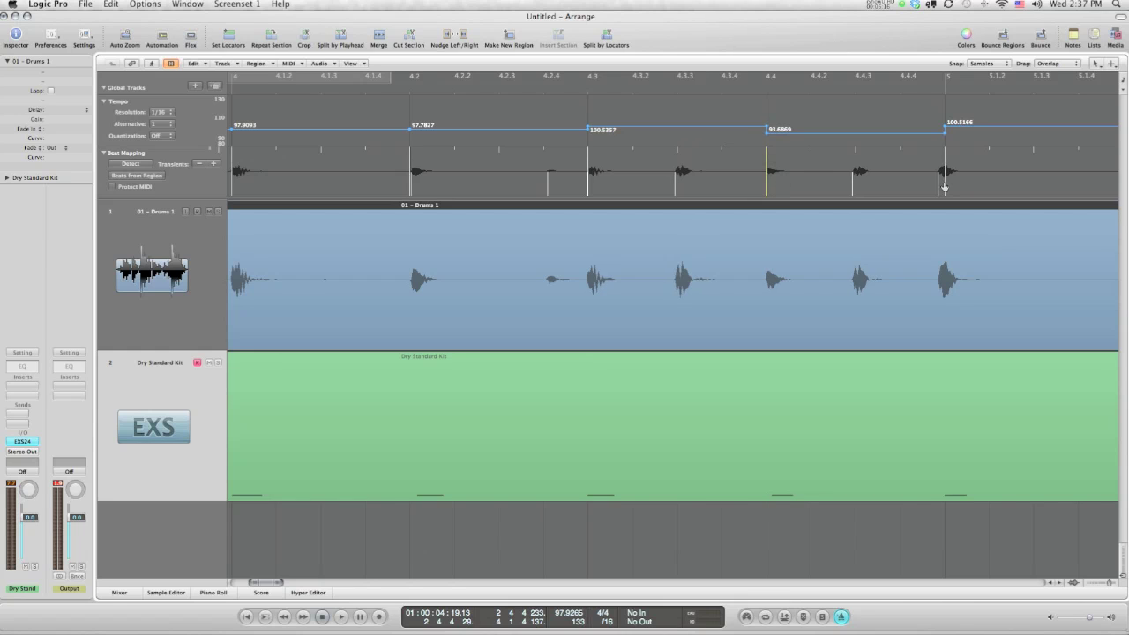
left_click_drag(943, 183, 923, 186)
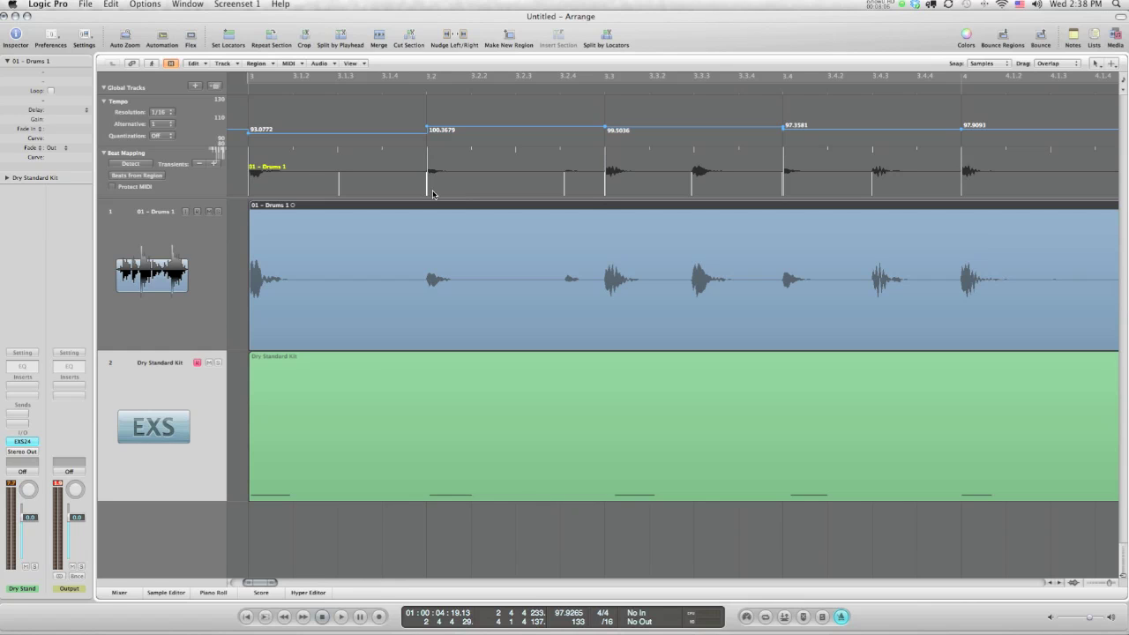
- Mute the Dry Standard Kit track and play back the beat-mapped drums
left_click(208, 363)
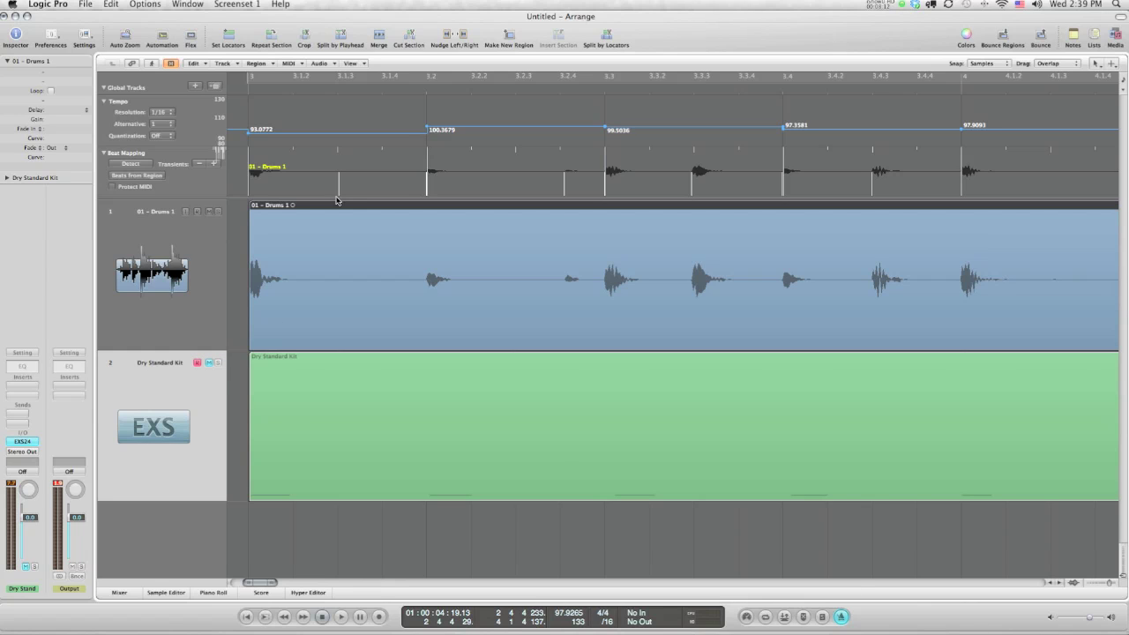
left_click(238, 90)
key("space")
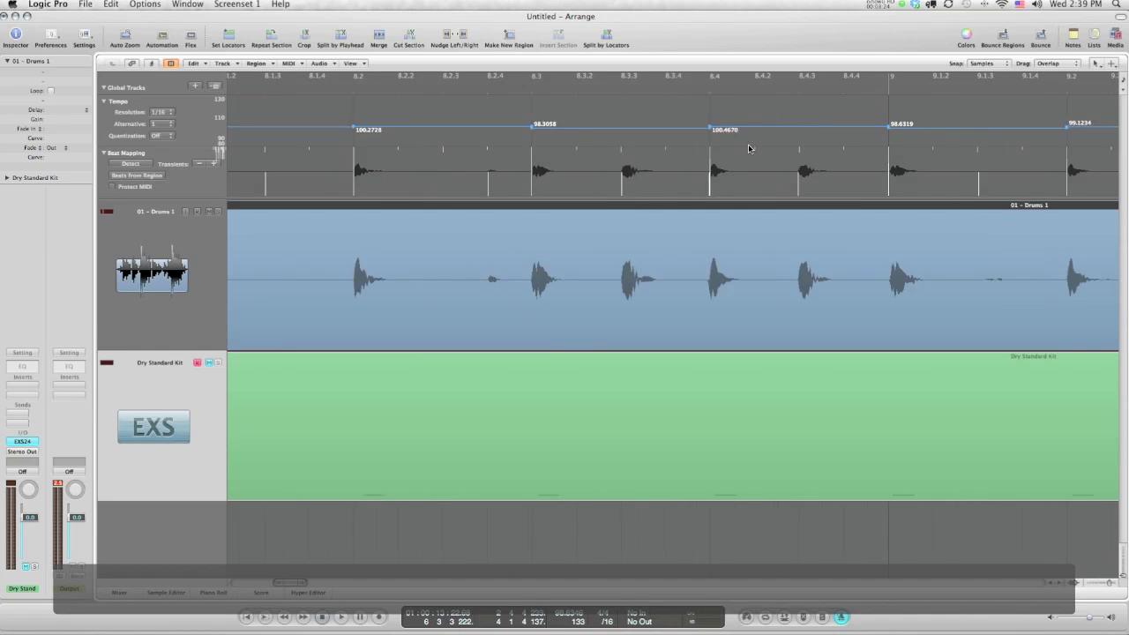
double_click(758, 80)
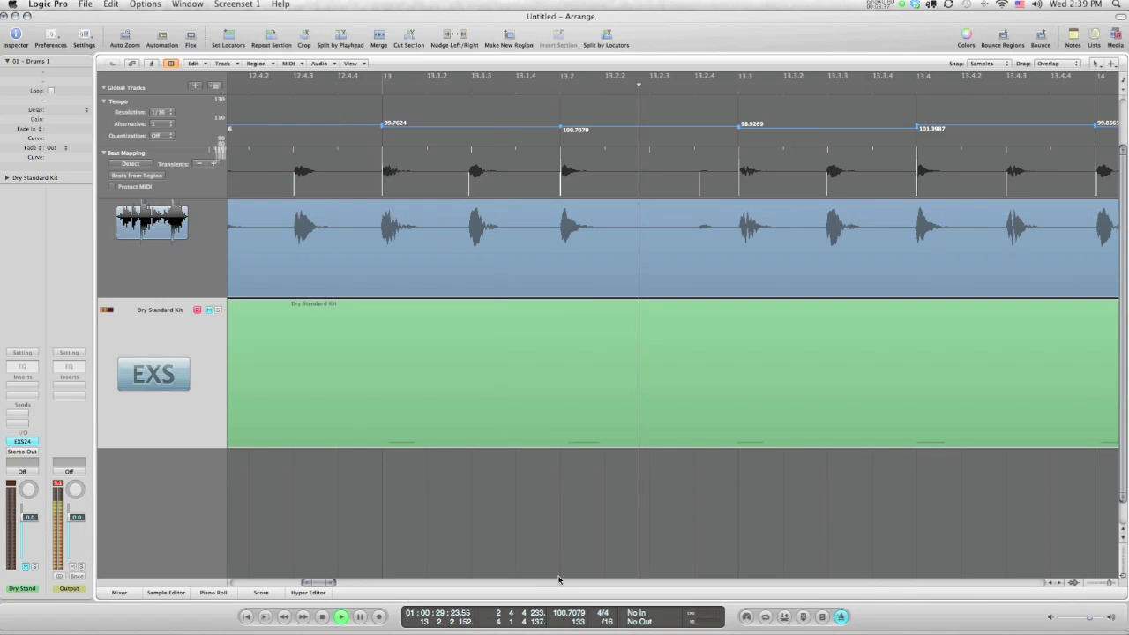
left_click(567, 613)
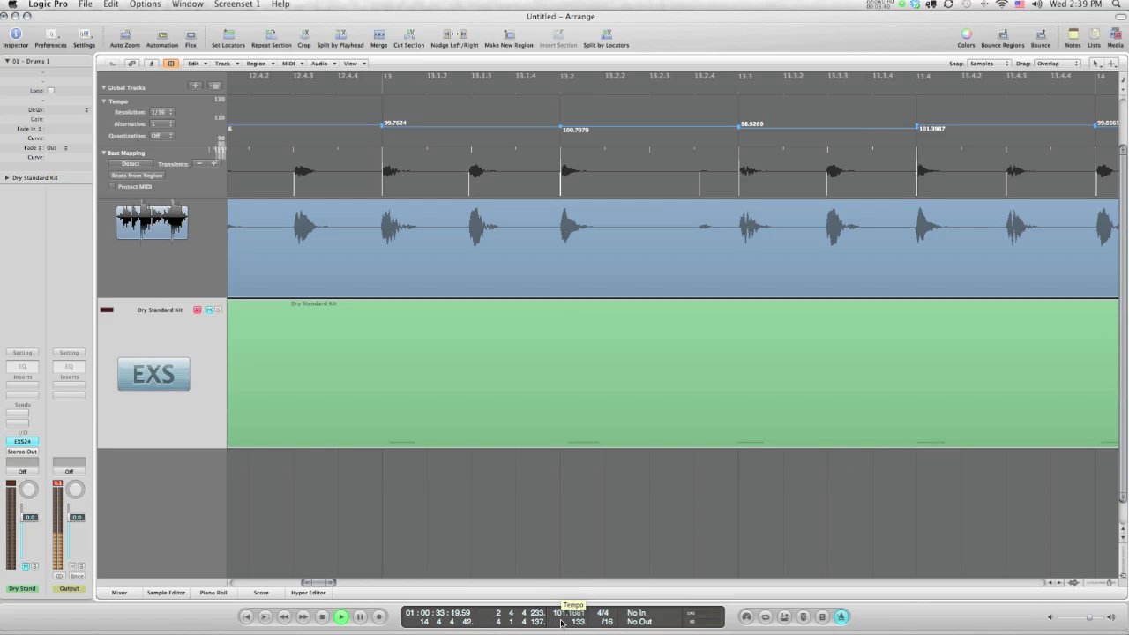
key("space")
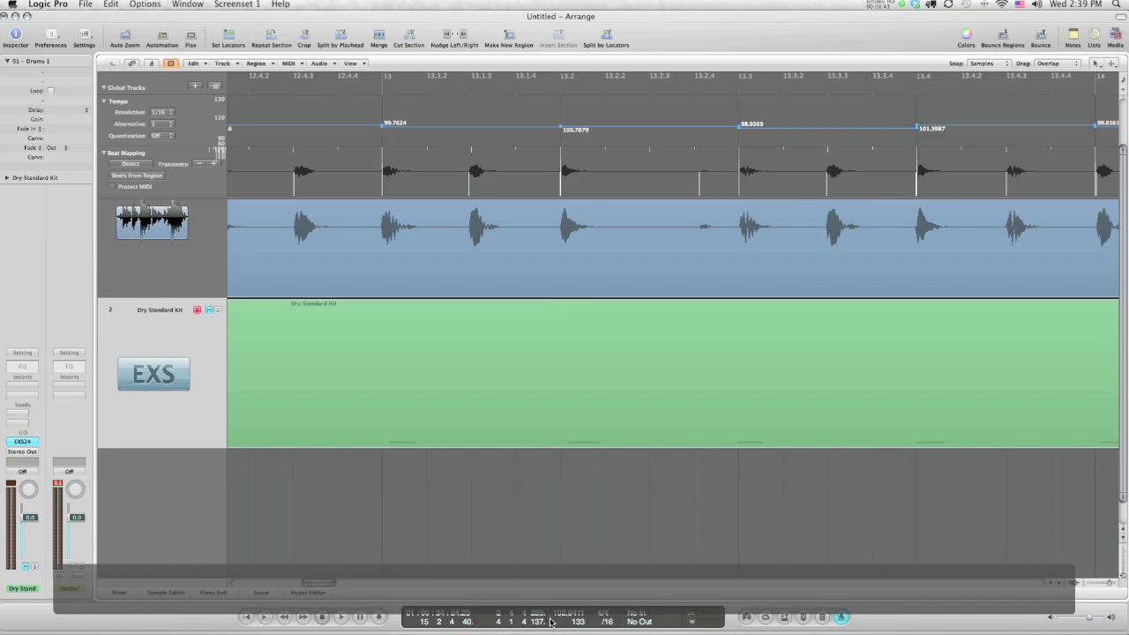
- Scroll back to the project start and reveal the hidden Inst 2 track
scroll(472, 470, "up", 3)
scroll(472, 470, "left", 10)
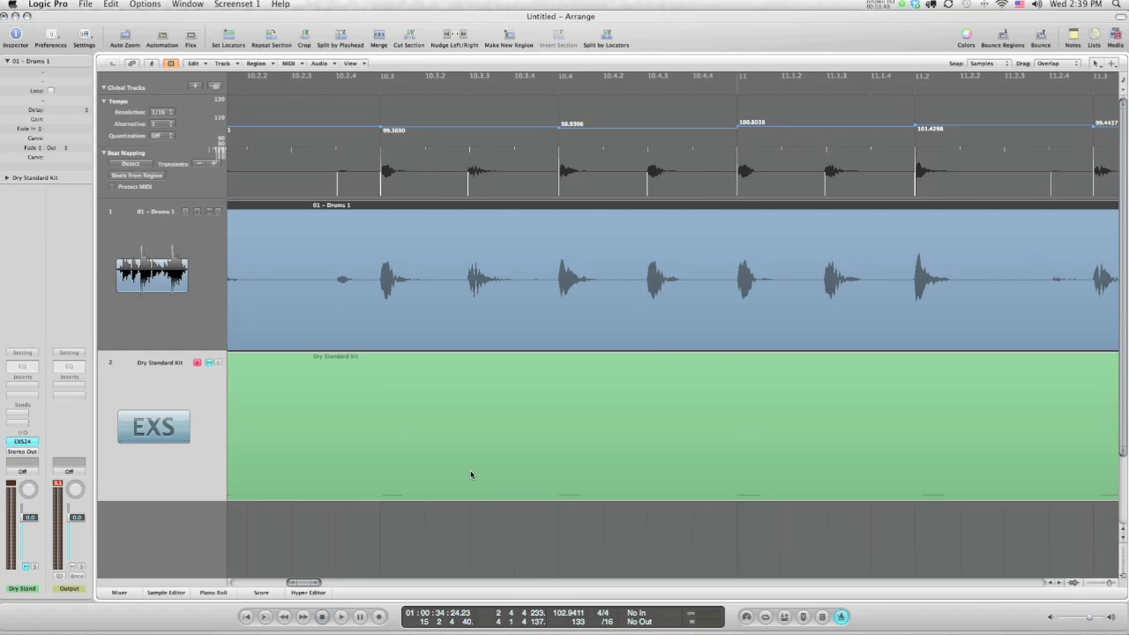
scroll(449, 452, "left", 4)
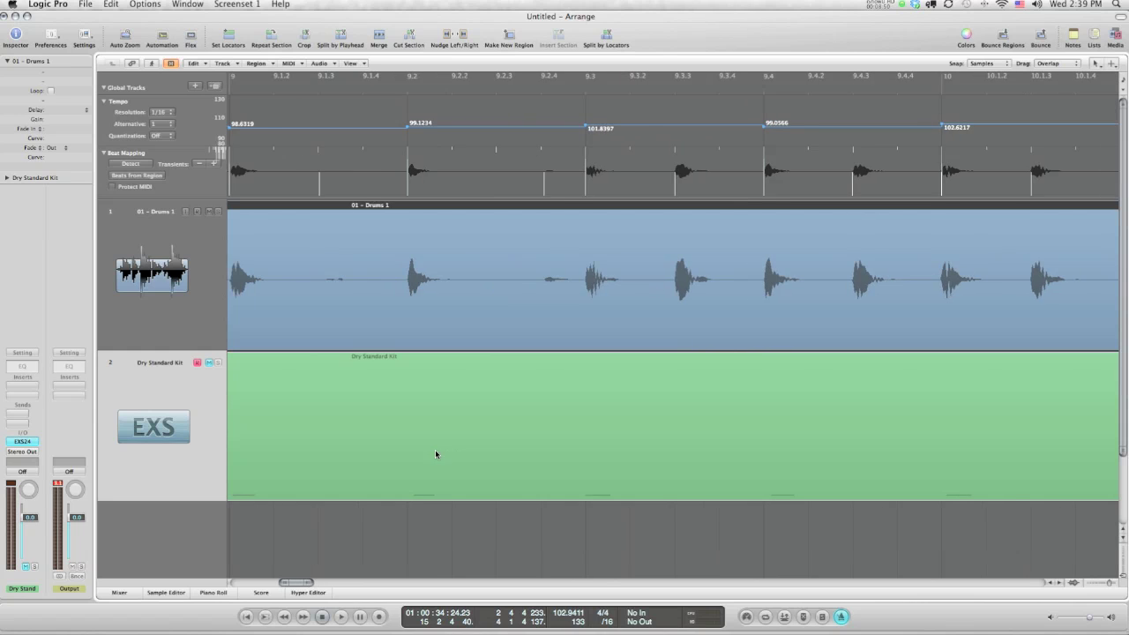
scroll(436, 446, "left", 4)
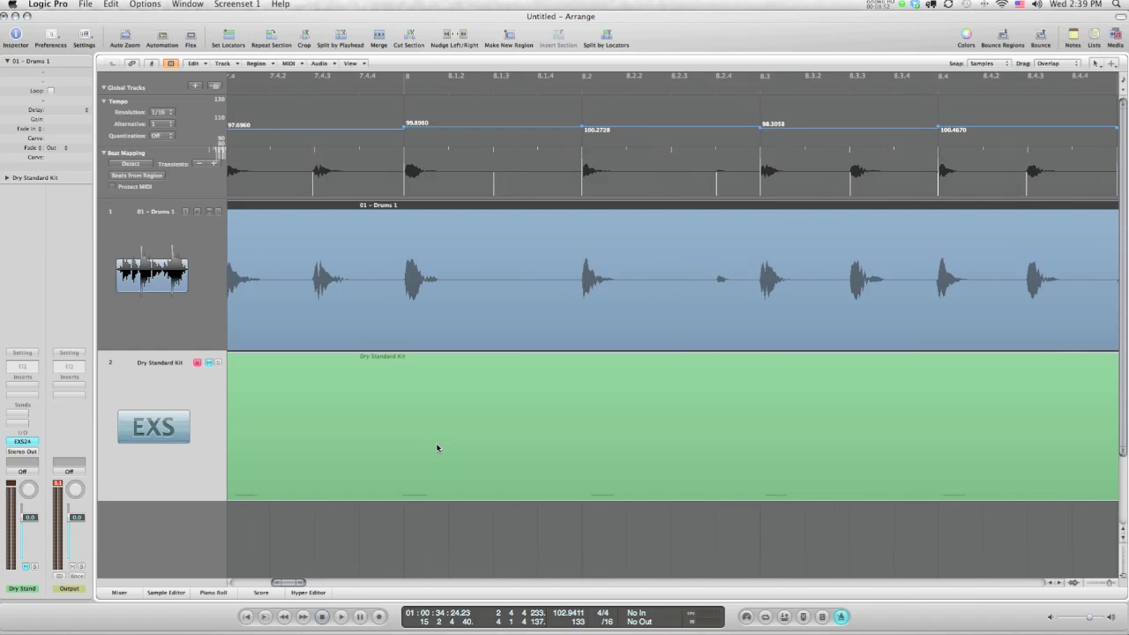
scroll(435, 446, "left", 1)
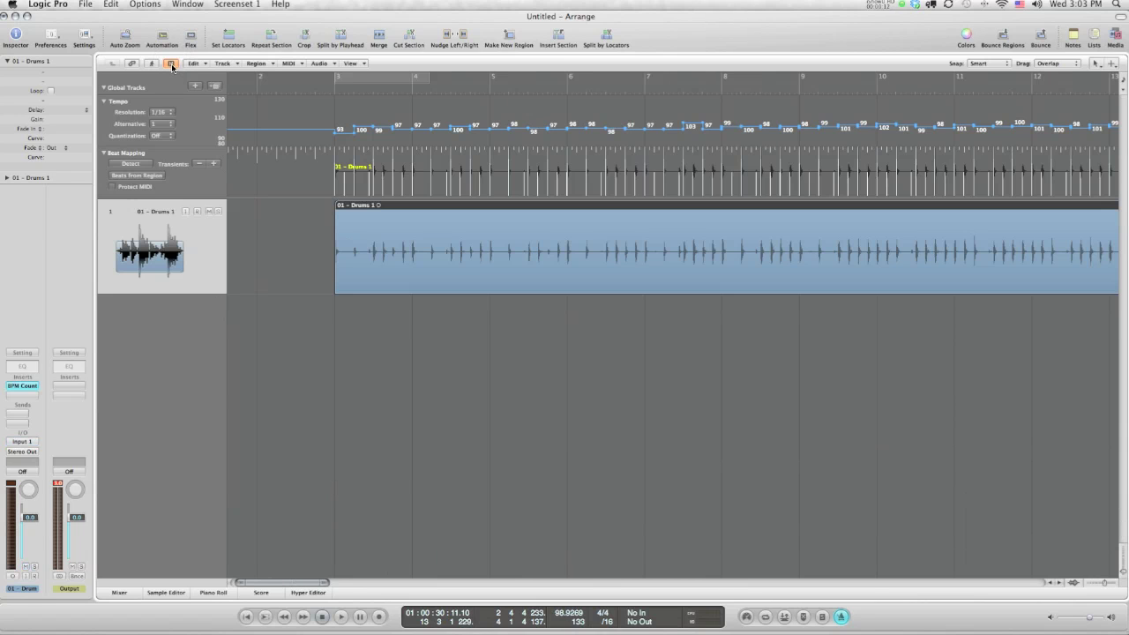
left_click(171, 65)
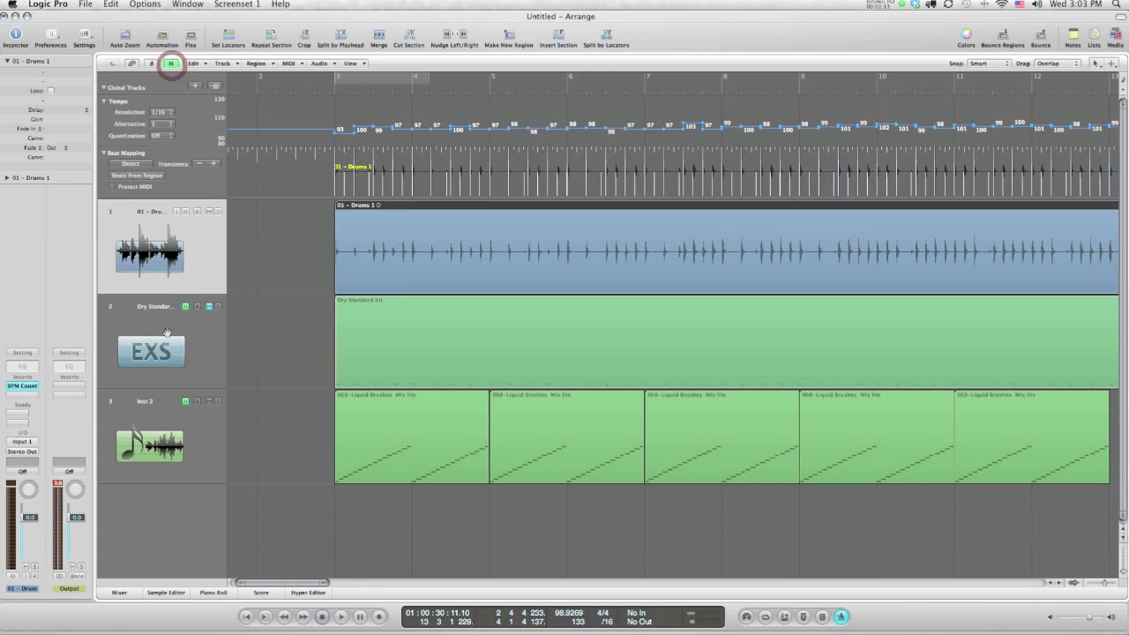
- Hide the Dry Standard Kit track, keep Inst 2 visible, and play from bar 3
left_click(184, 402)
left_click(171, 65)
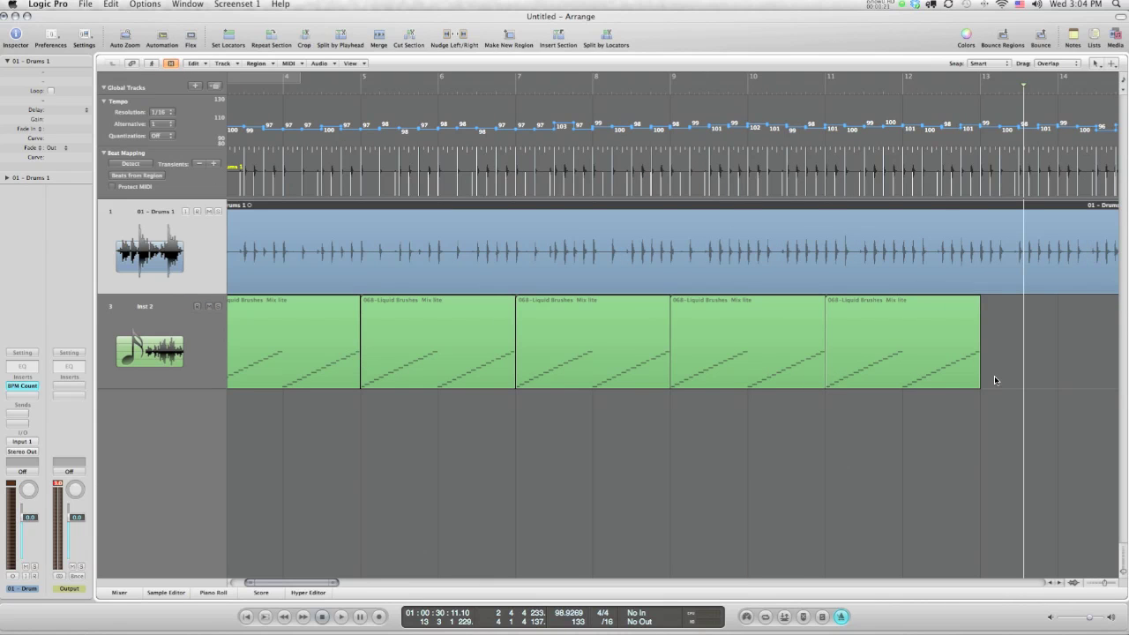
scroll(815, 373, "left", 5)
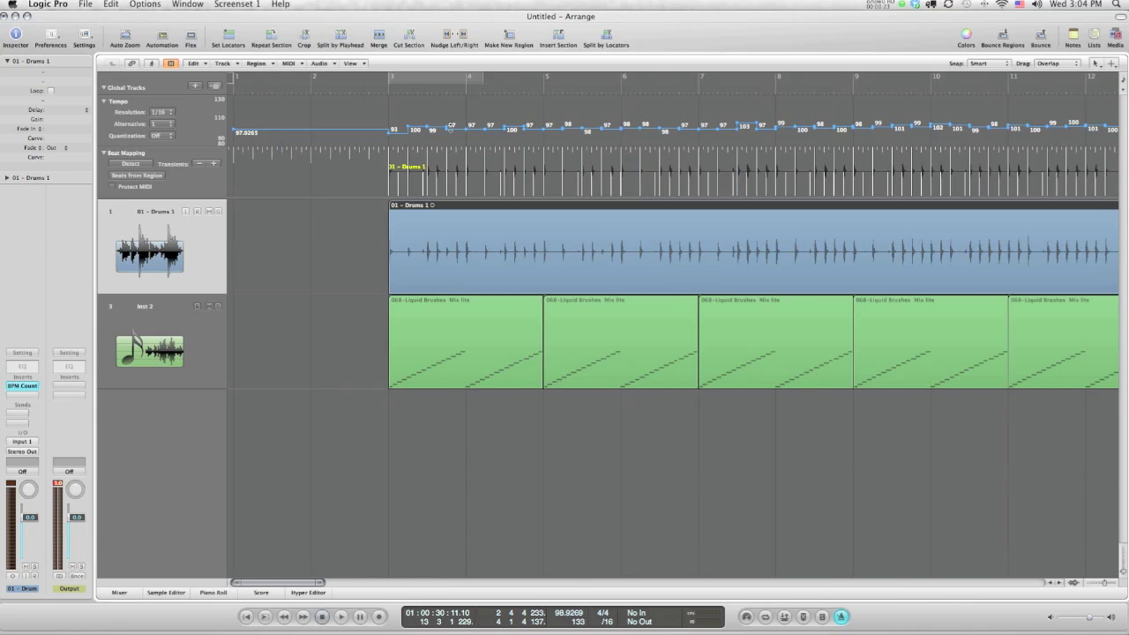
double_click(385, 92)
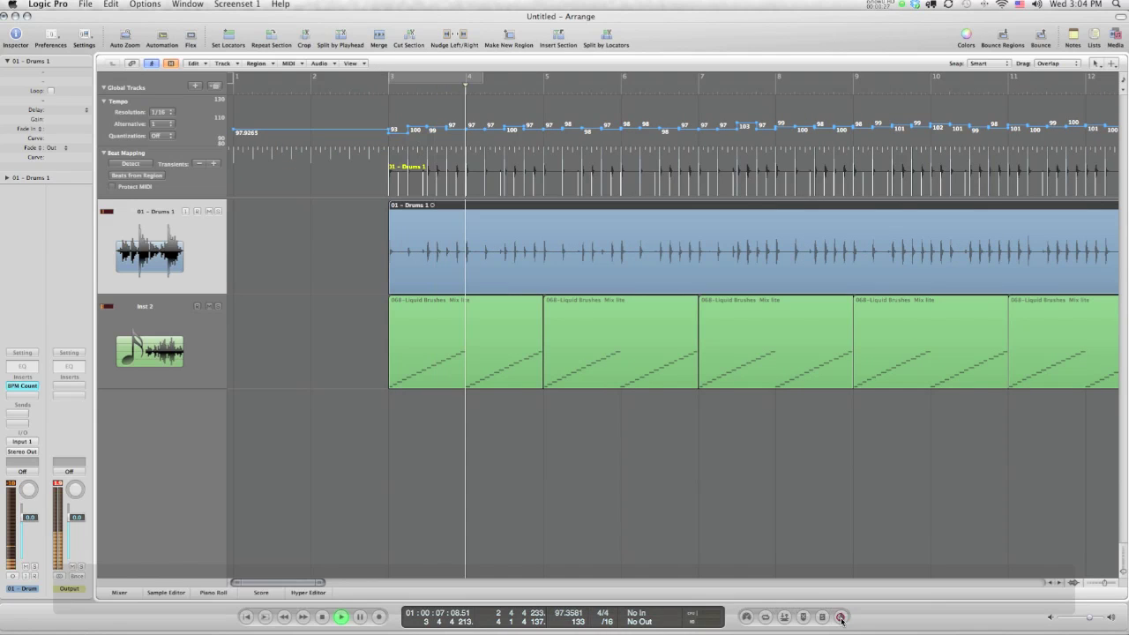
- Play on from bar 8, stop, return to bar 1, and select the Inst 2 track
scroll(599, 464, "right", 4)
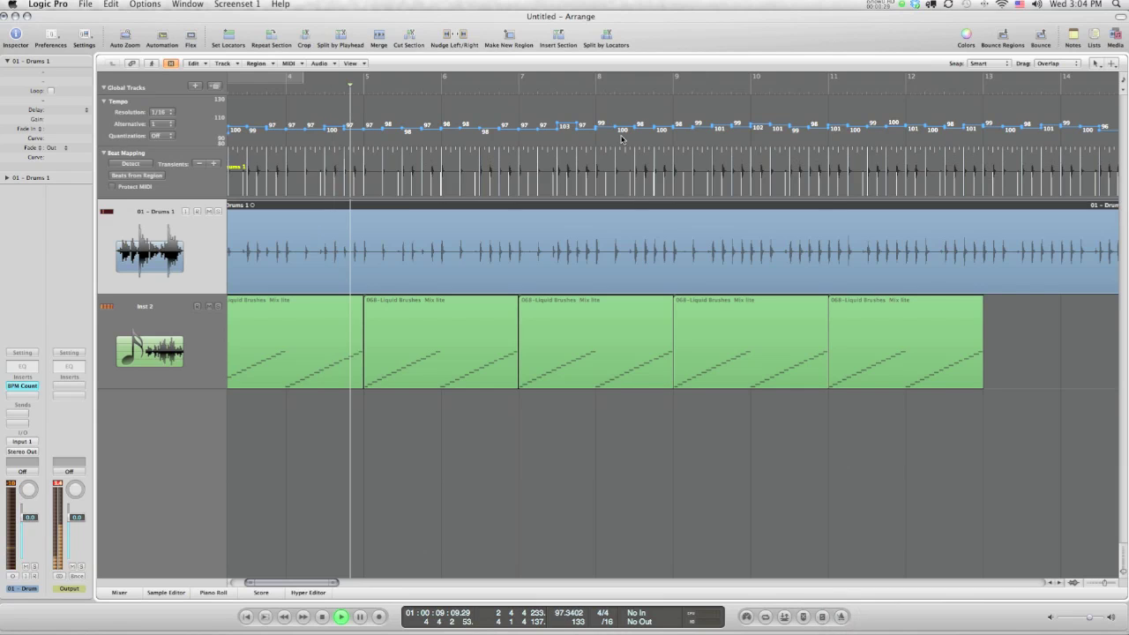
left_click(644, 87)
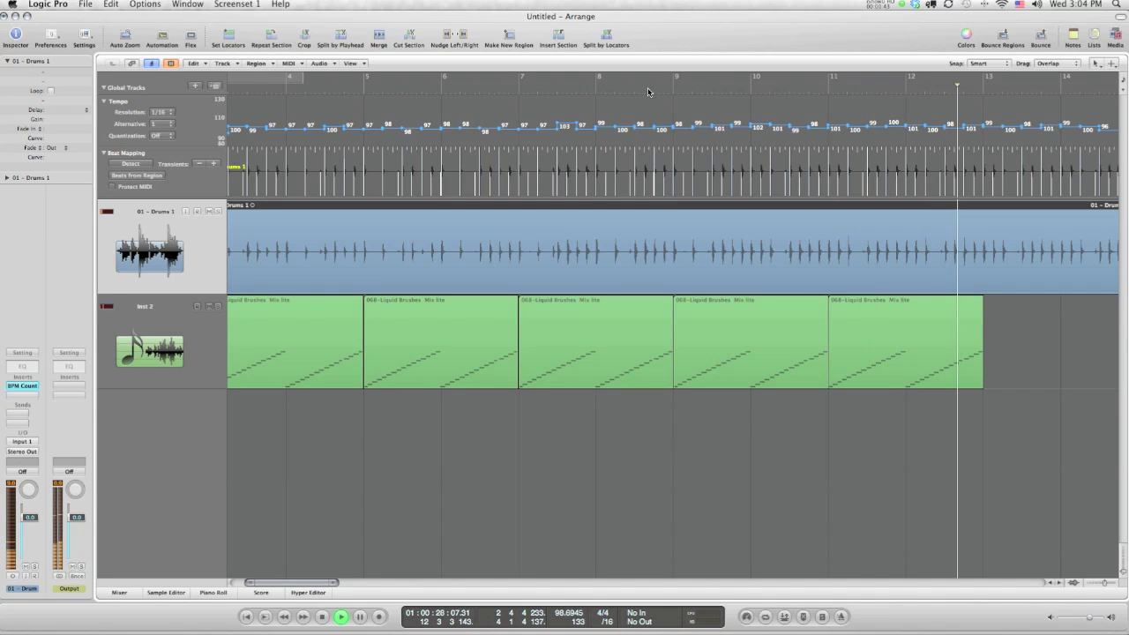
key("space")
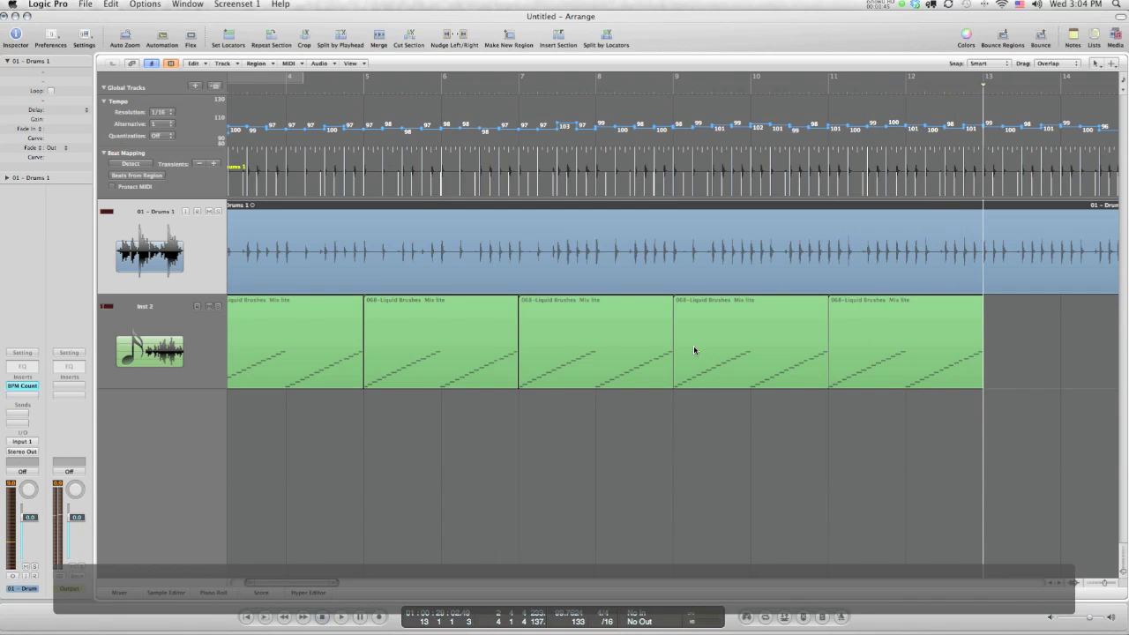
scroll(693, 352, "left", 5)
left_click(156, 378)
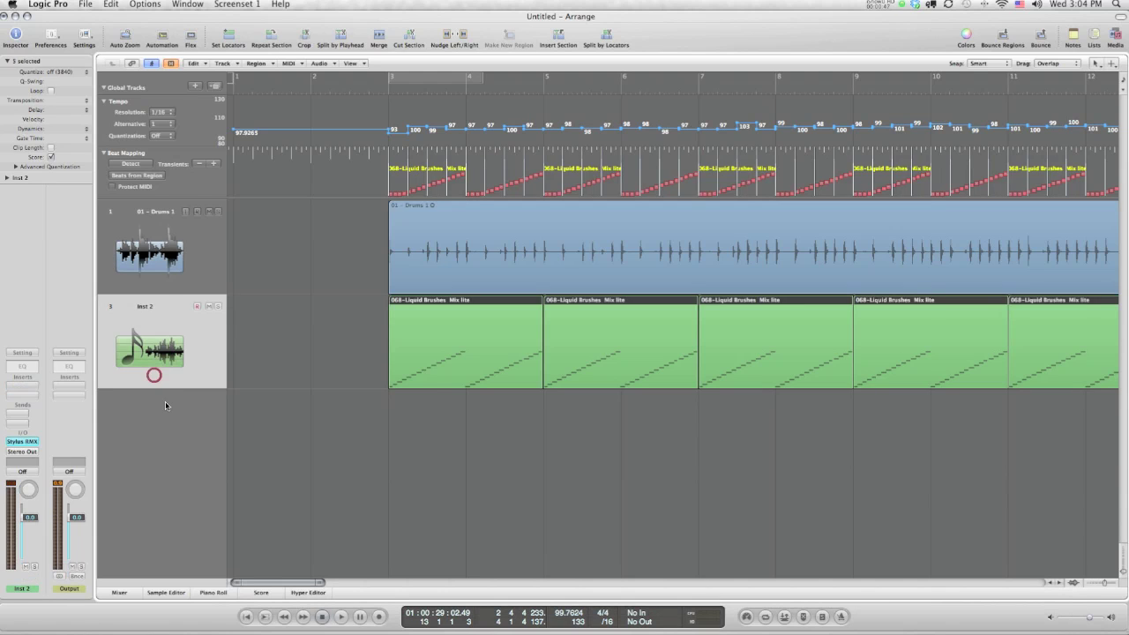
- Add a software instrument track loaded with Bosendorfer Piano Hall and set the playhead before bar 3
double_click(165, 401)
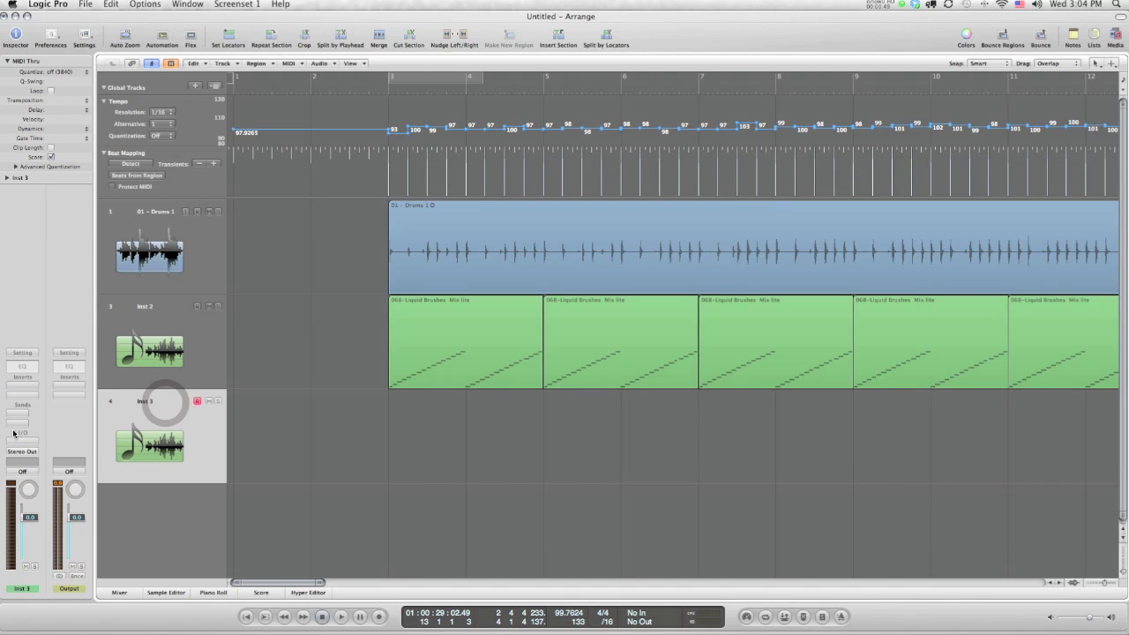
left_click(21, 353)
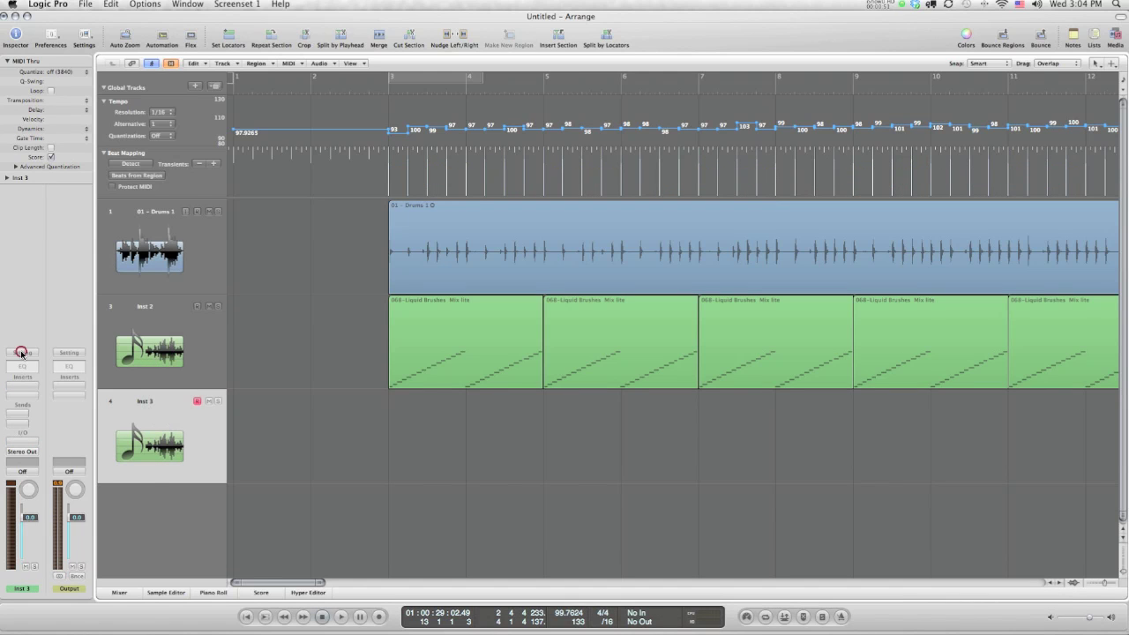
mouse_move(83, 465)
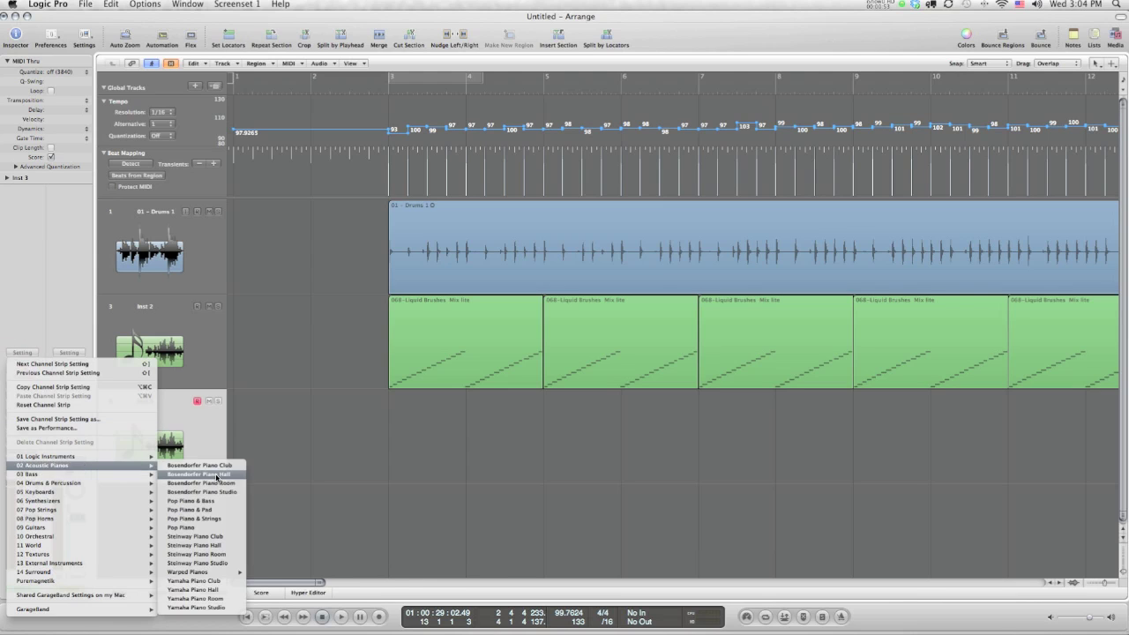
left_click(216, 477)
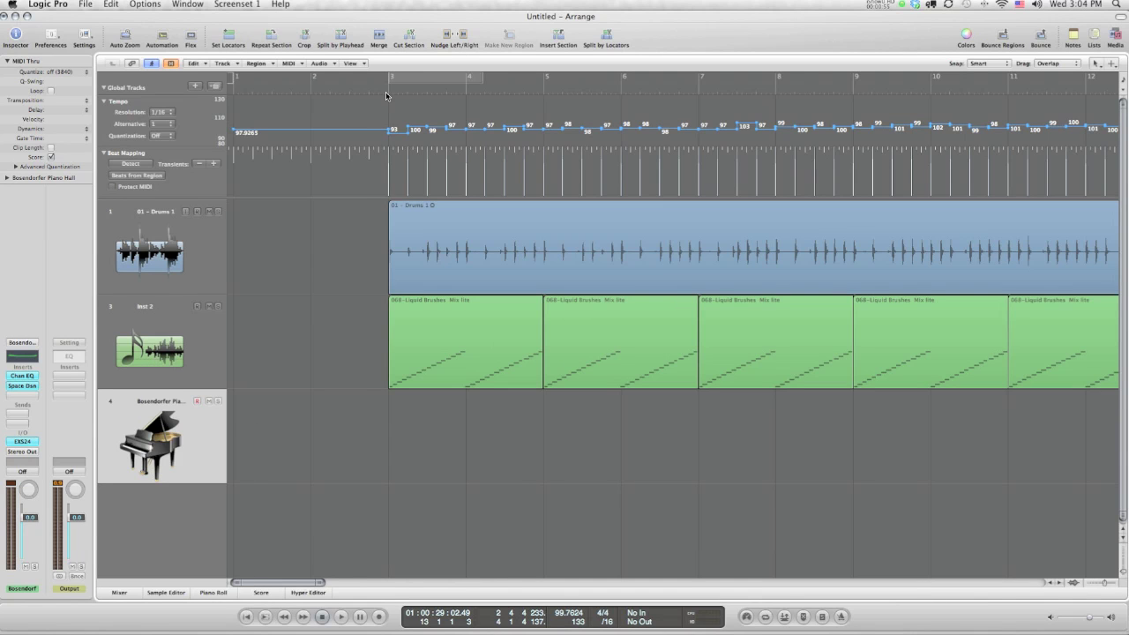
left_click(366, 92)
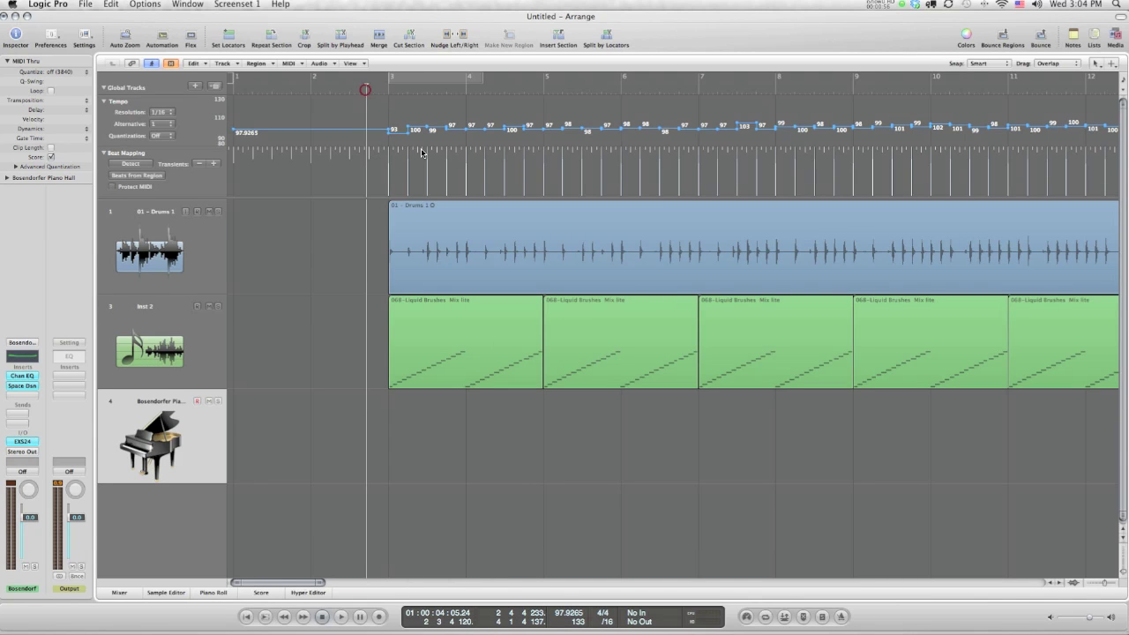
- Turn on the metronome and start recording the piano part from bar 3
left_click(842, 618)
key("r")
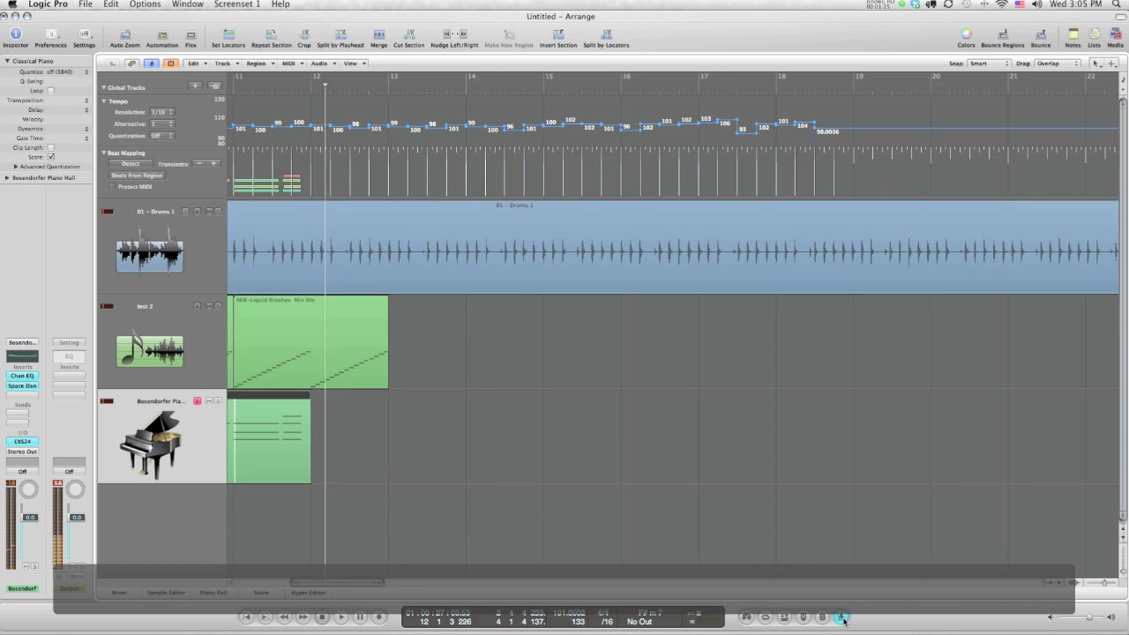
- Stop recording, quantize the piano region to 1/16-Note, and play it back from bar 3
key("space")
left_click(51, 71)
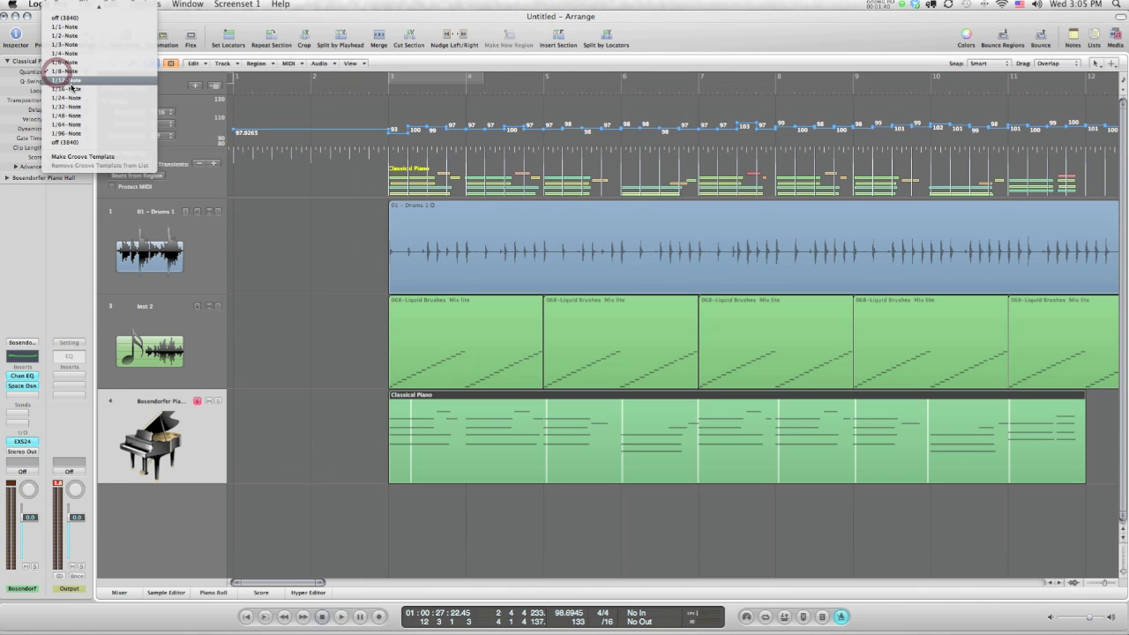
left_click(73, 90)
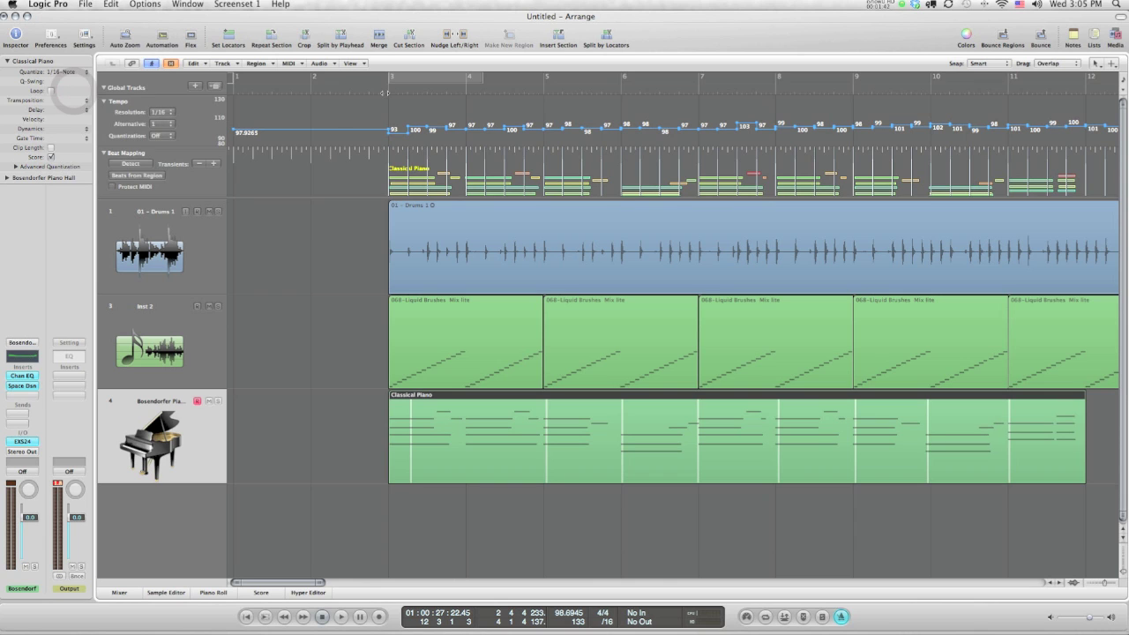
double_click(385, 90)
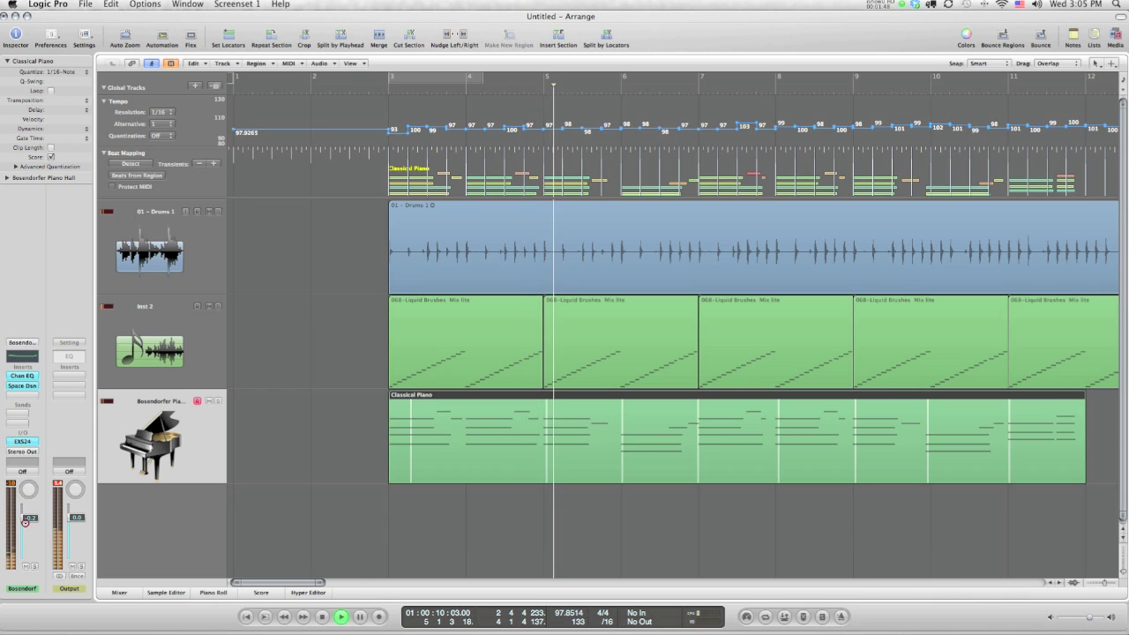
- Lower Inst 2's volume to -3.1 and pan it to -13, then reselect the piano region
left_click_drag(29, 517, 27, 524)
left_click(195, 383)
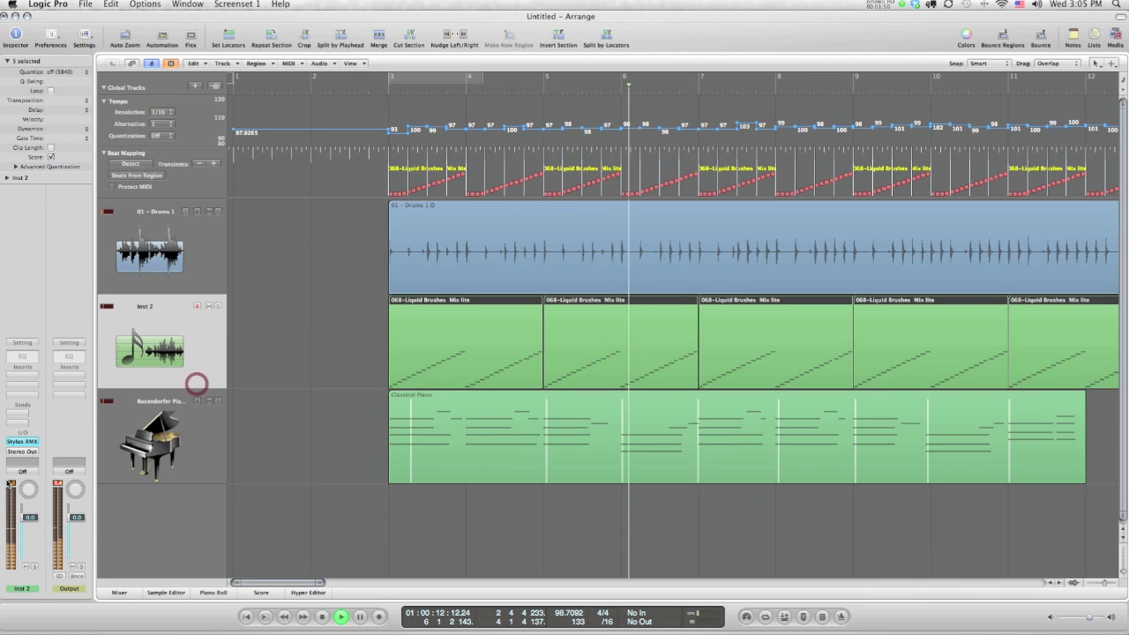
left_click_drag(29, 517, 29, 530)
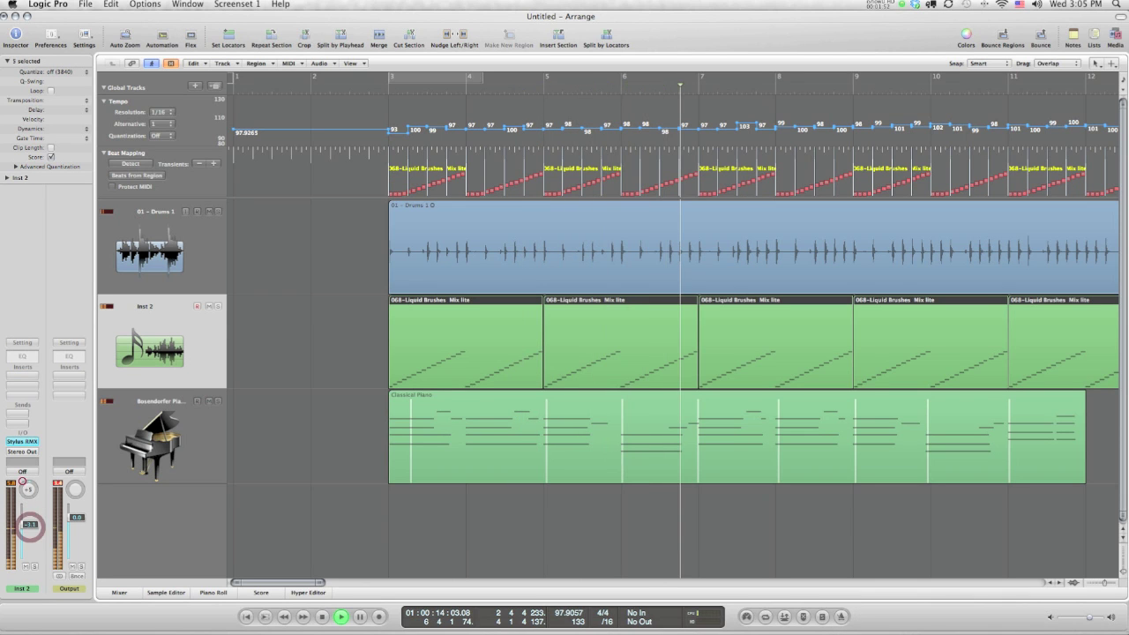
left_click_drag(23, 483, 27, 509)
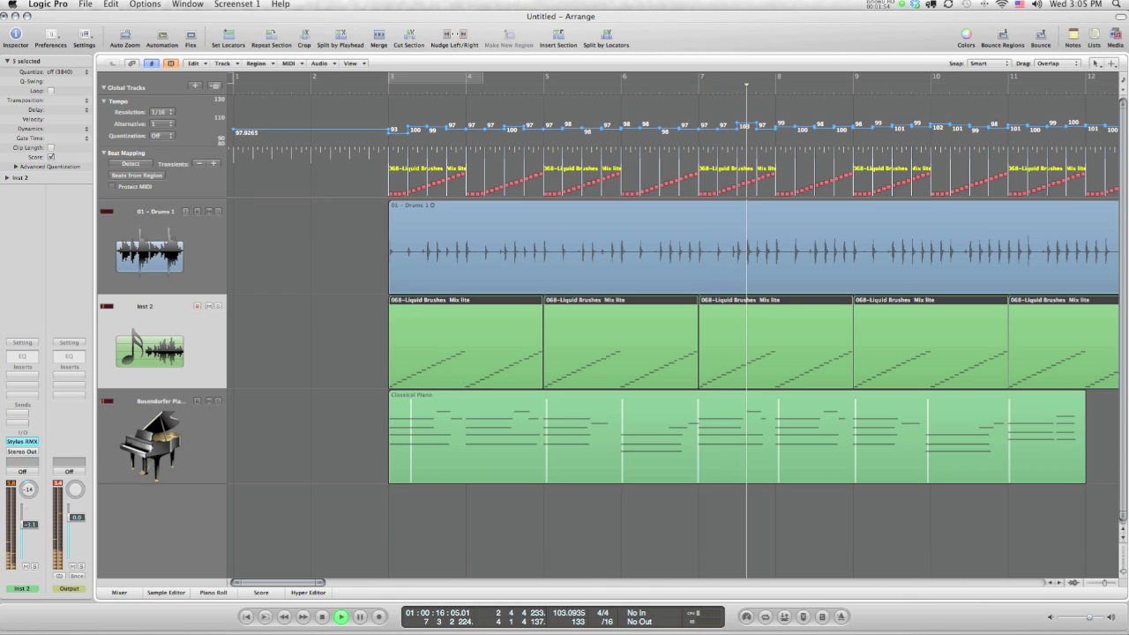
scroll(313, 485, "right", 4)
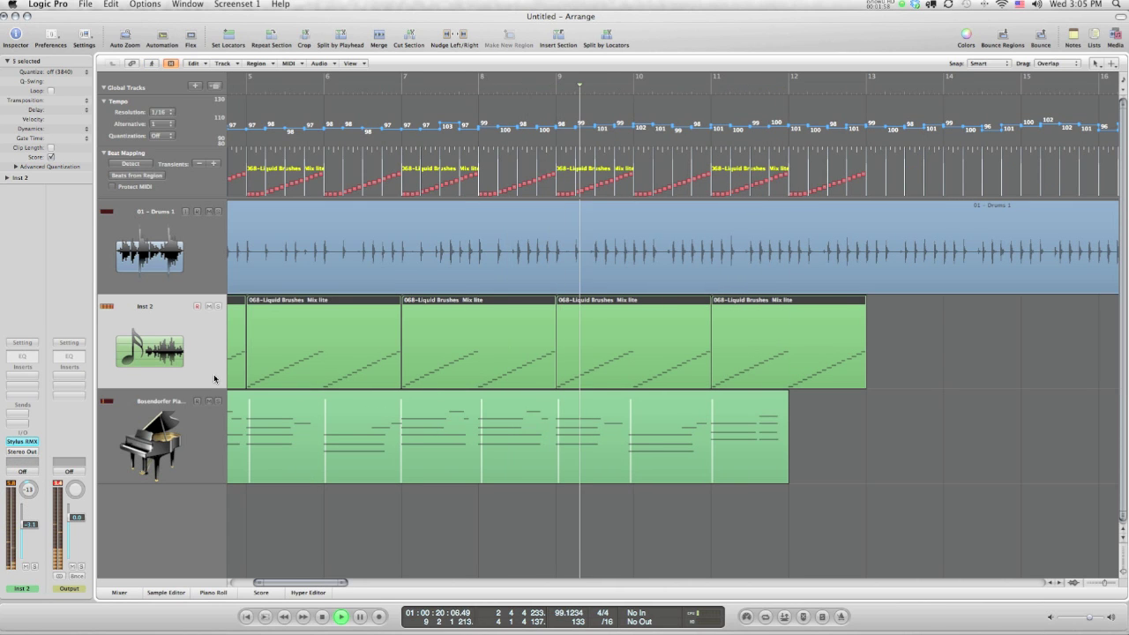
left_click(199, 420)
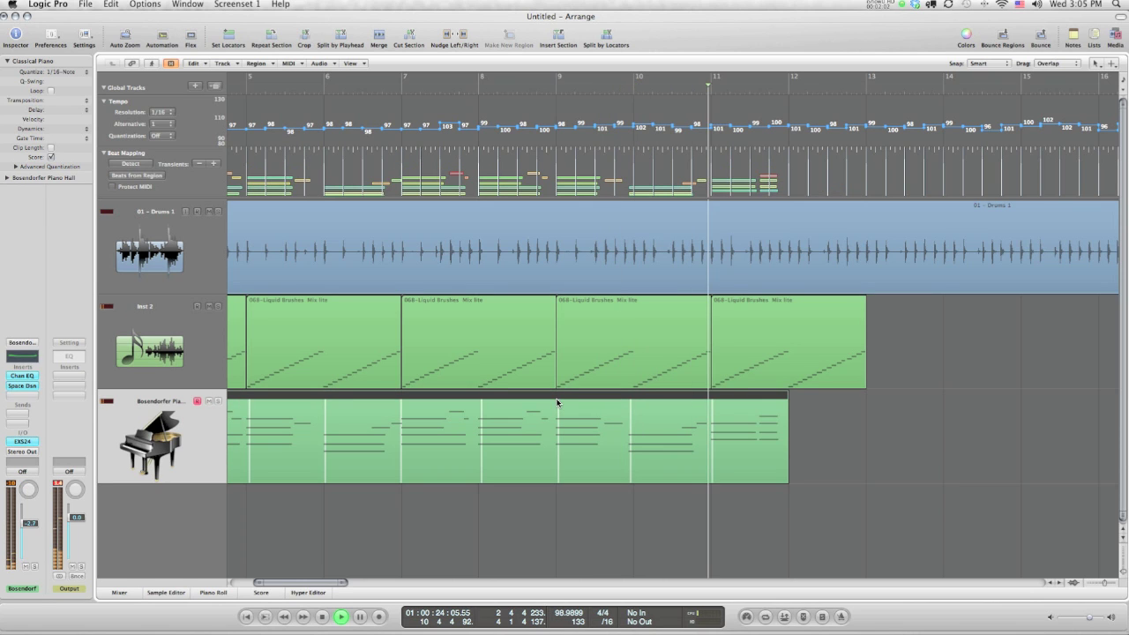
left_click(656, 419)
- In the Piano Roll, quantize the three long notes at bar 10 to 1/4-Note
double_click(655, 418)
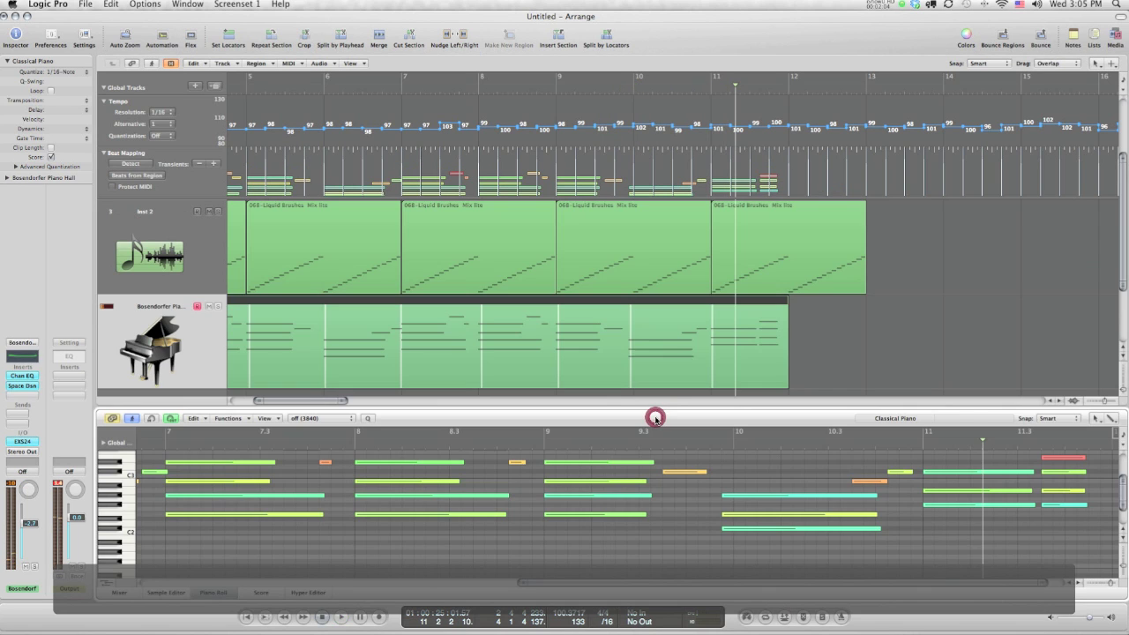
left_click_drag(793, 554, 770, 486)
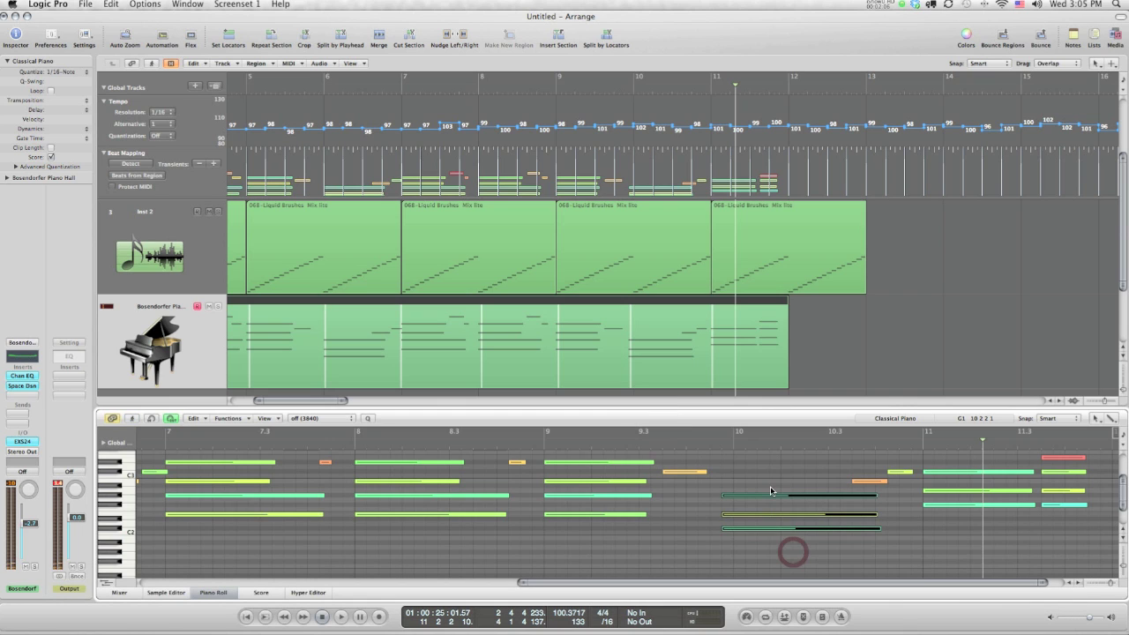
double_click(519, 437)
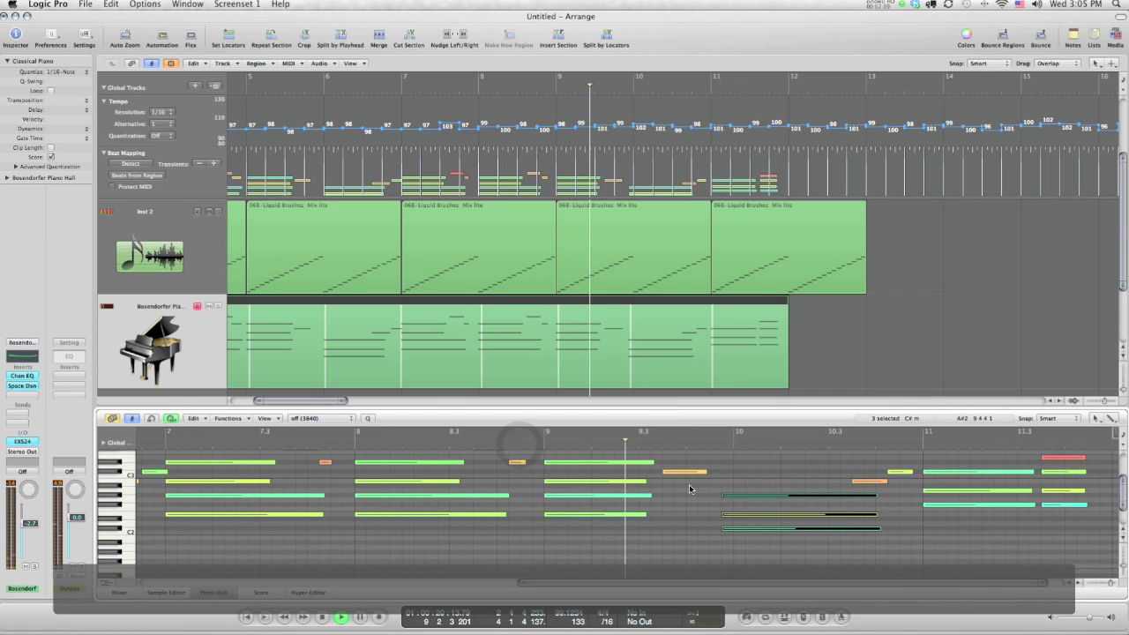
key("space")
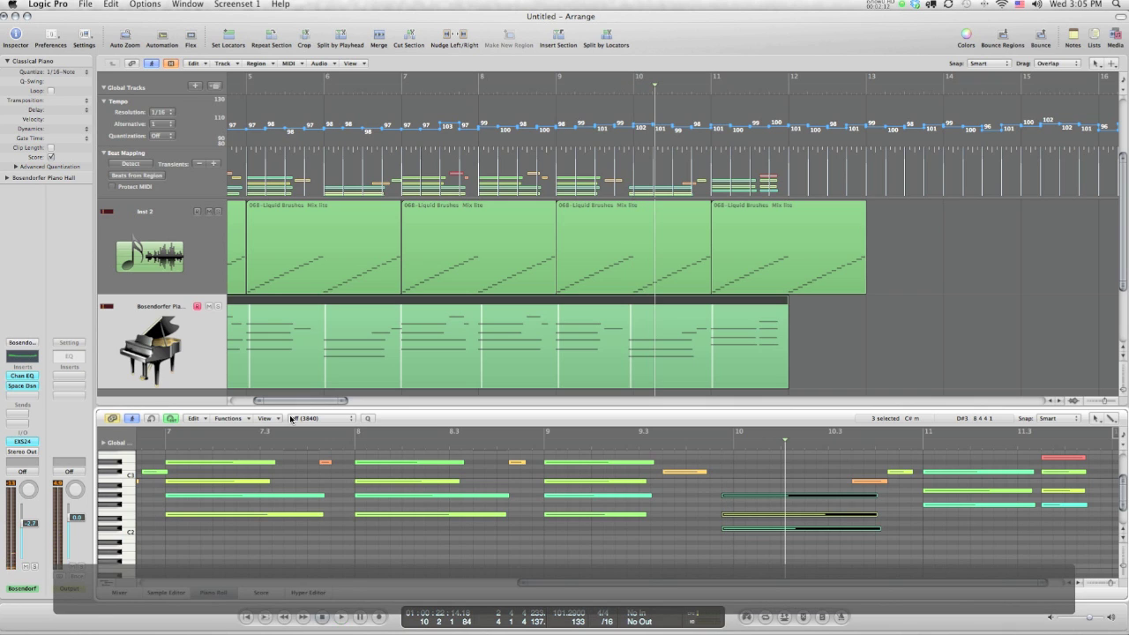
left_click(293, 418)
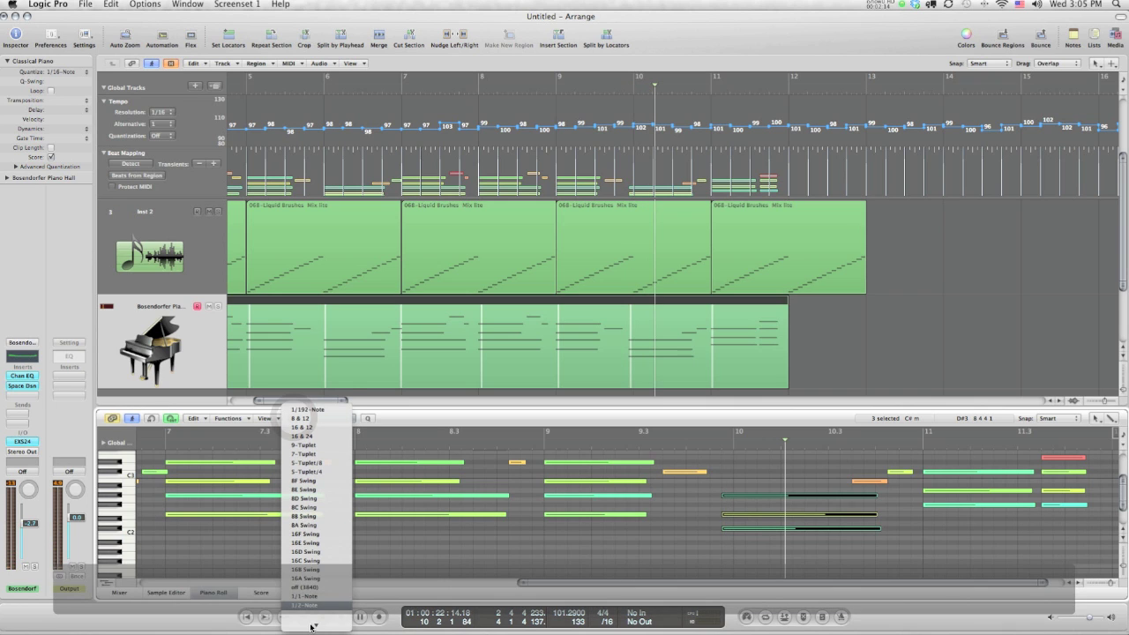
left_click(322, 589)
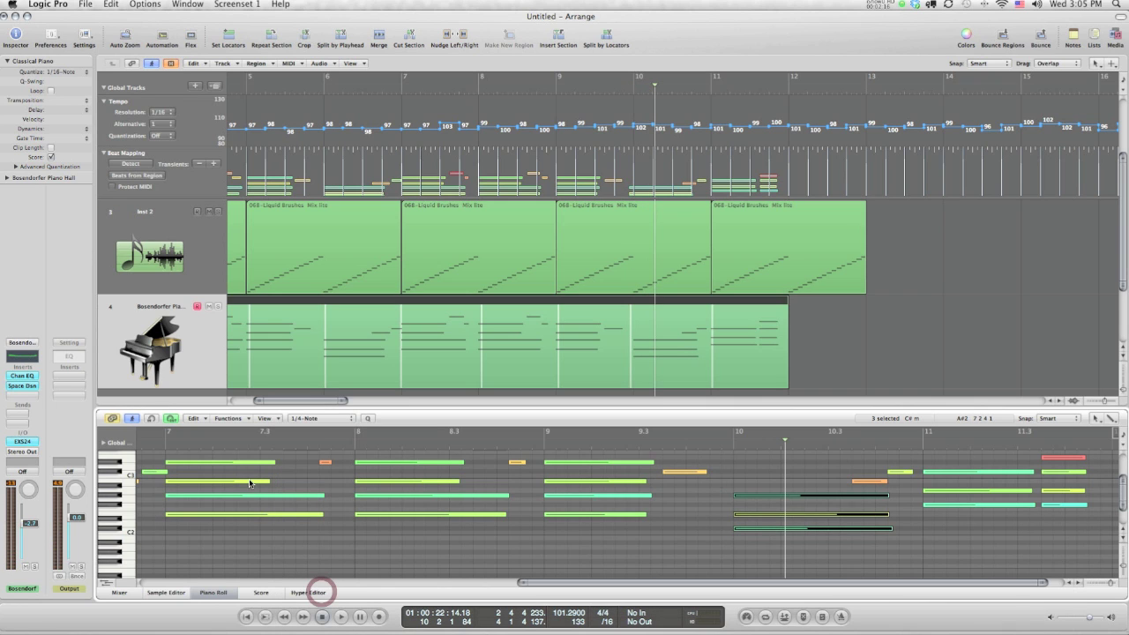